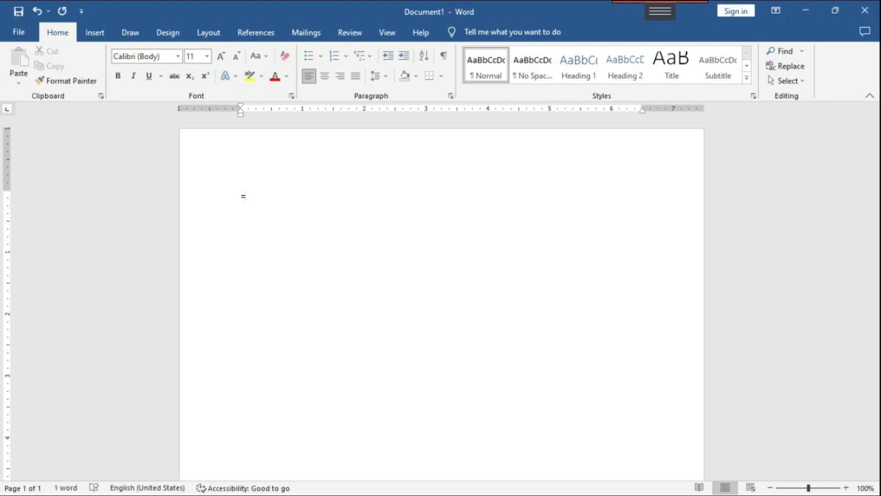
# - Generate sample paragraphs in the blank document with the =rand() formula
pyautogui.write('rand')
pyautogui.click(466, 276)
pyautogui.write('()')
pyautogui.click(468, 278)
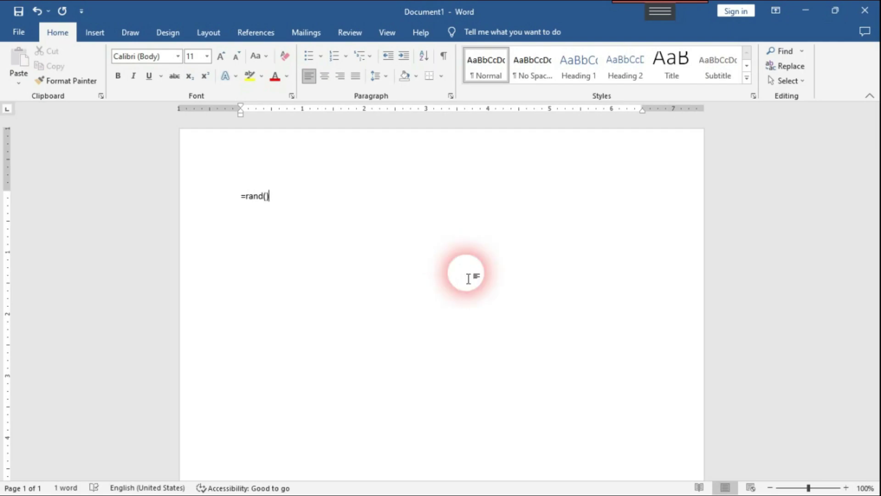
pyautogui.press('Return')
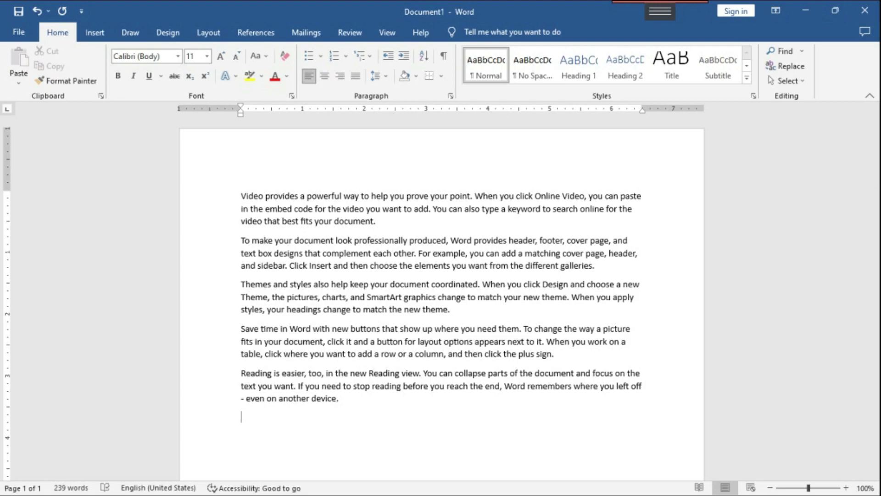
# - Replace the whole document text with sample paragraphs generated by =rand(20), and view them from the beginning
pyautogui.hotkey('ctrl', 'a')
pyautogui.write('=r')
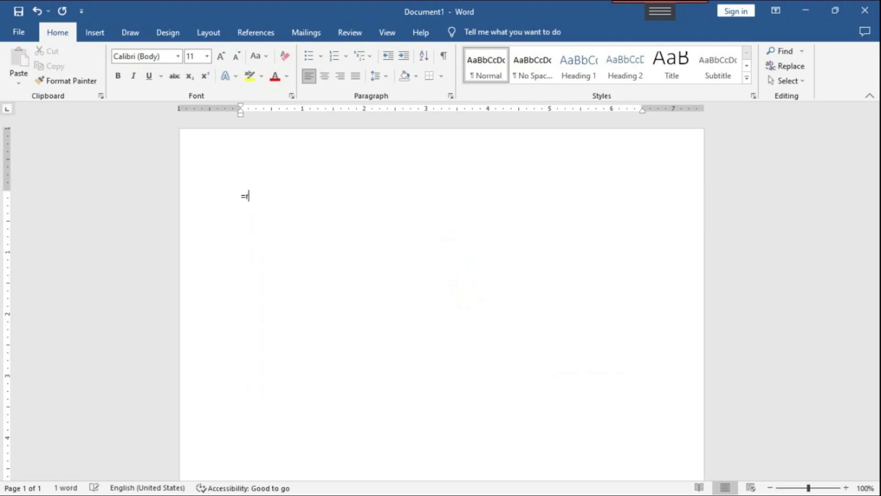
pyautogui.write('and(')
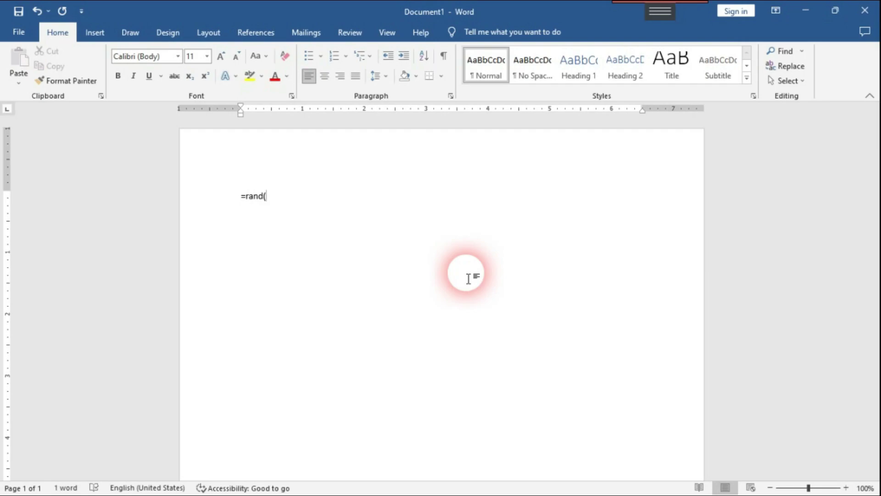
pyautogui.write('2')
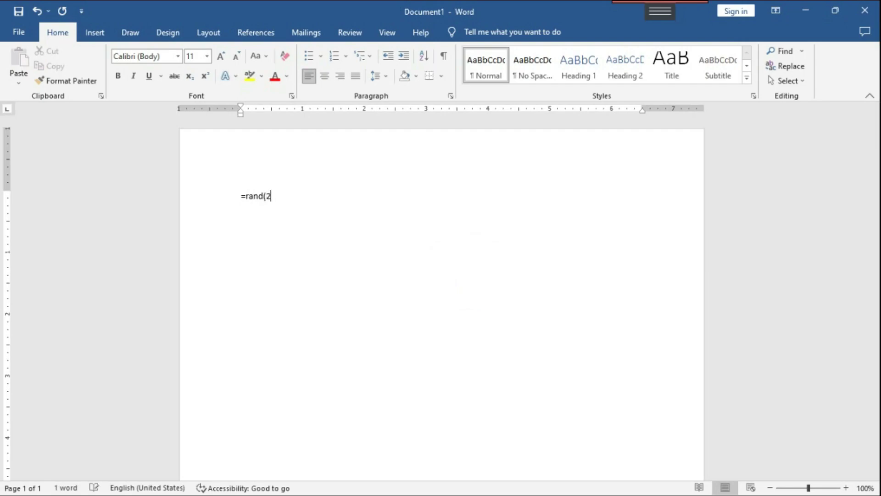
pyautogui.write('0)')
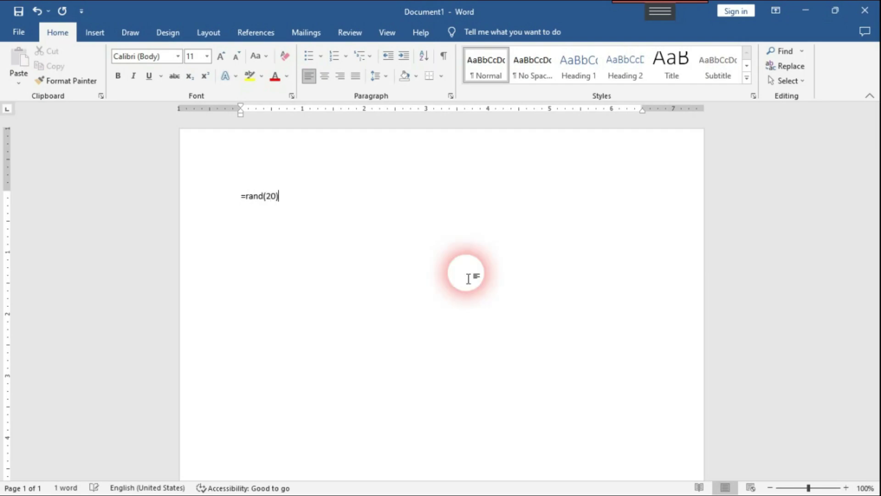
pyautogui.press('Return')
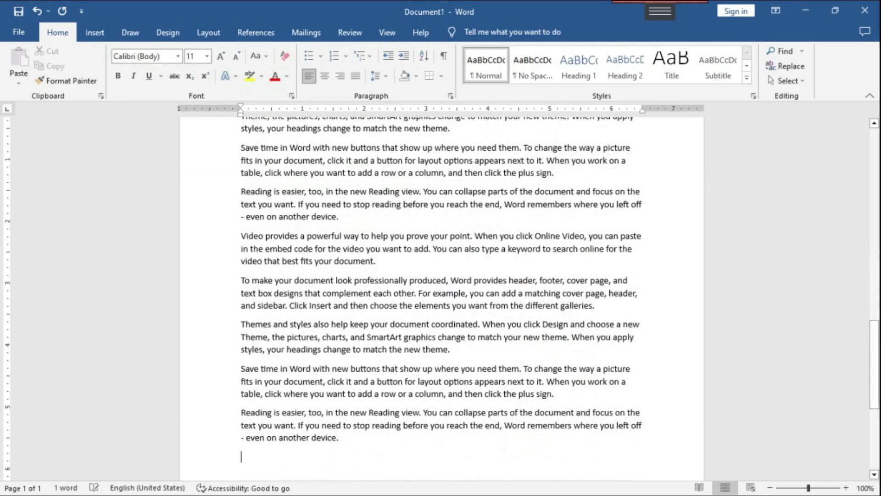
pyautogui.moveTo(871, 354); pyautogui.dragTo(845, 122)
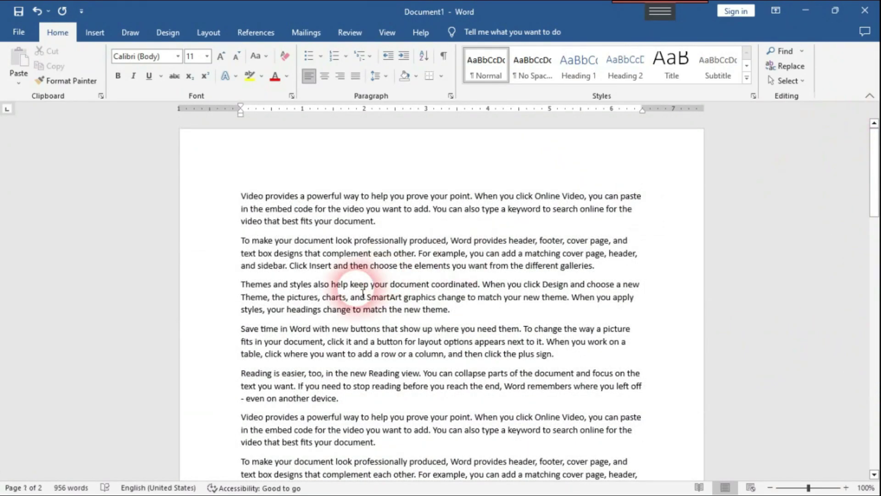
# - Clear the document and generate the default sample paragraphs with =rand()
pyautogui.hotkey('ctrl', 'a')
pyautogui.press('BackSpace')
pyautogui.write('=rand')
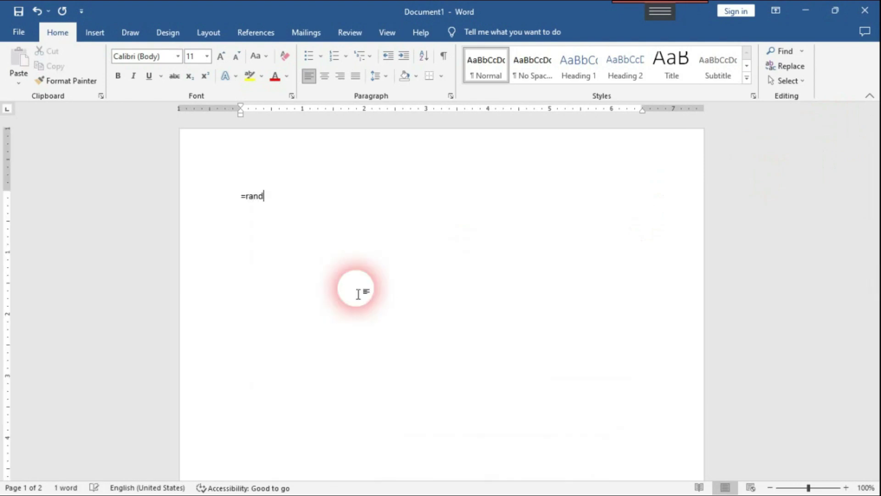
pyautogui.write('()')
pyautogui.press('Return')
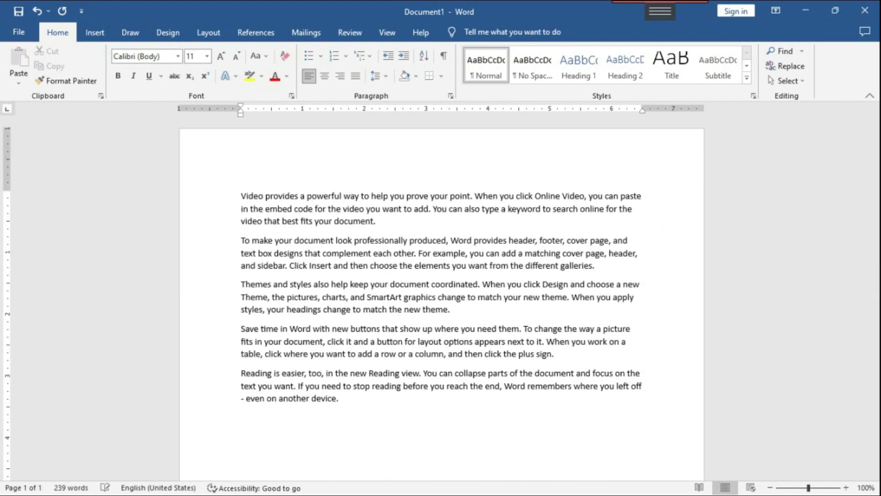
pyautogui.click(346, 393)
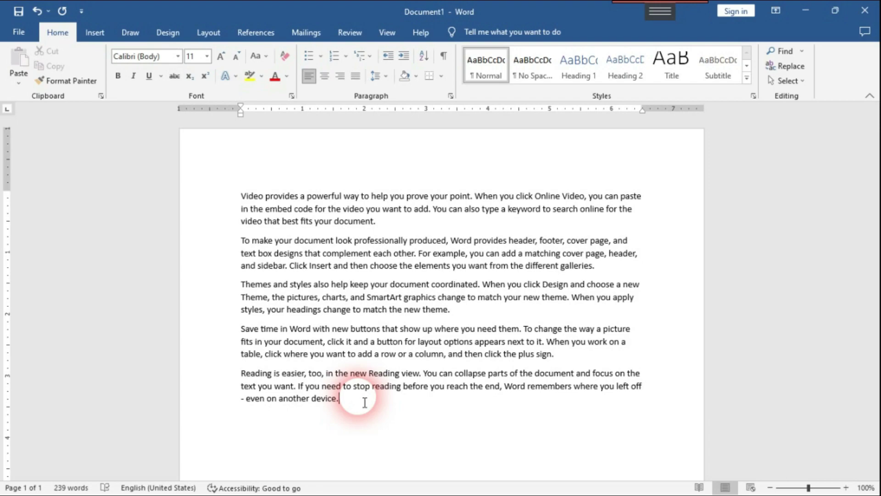
pyautogui.moveTo(348, 400); pyautogui.dragTo(236, 196)
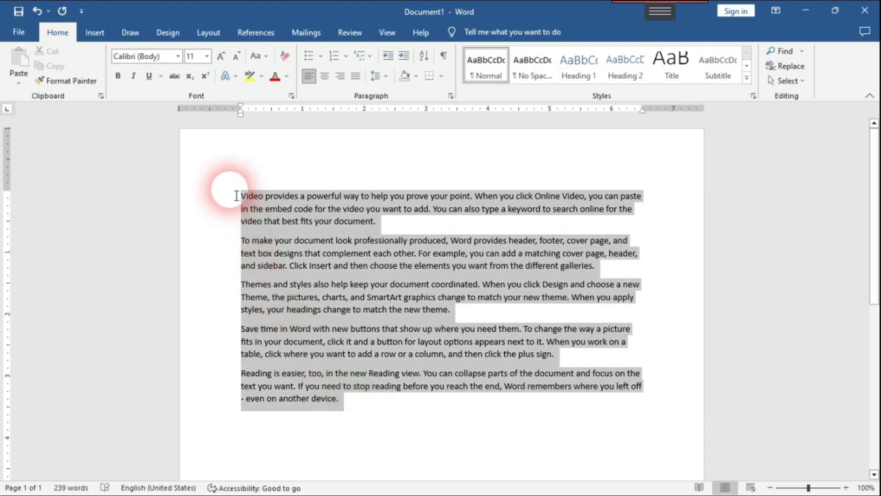
pyautogui.click(372, 396)
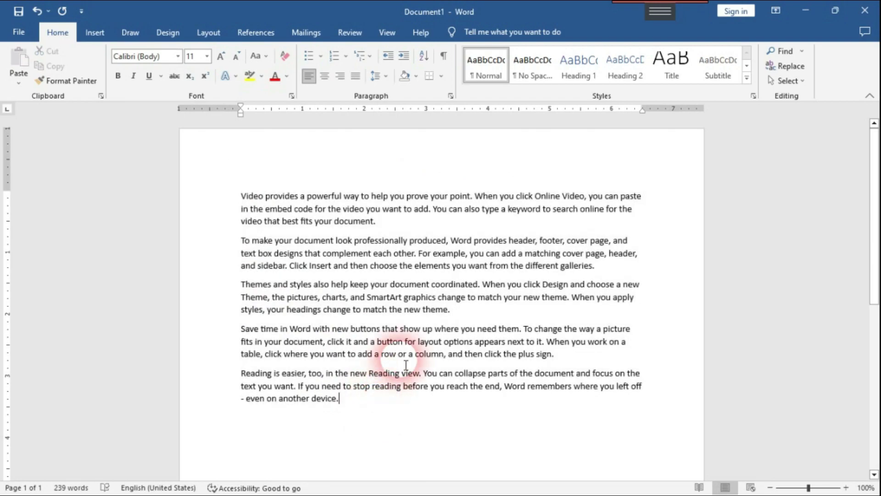
# - Cut the last paragraph, beginning "Reading is easier", and paste it at the very start of the document
pyautogui.tripleClick(363, 408)
pyautogui.moveTo(238, 380); pyautogui.dragTo(352, 411)
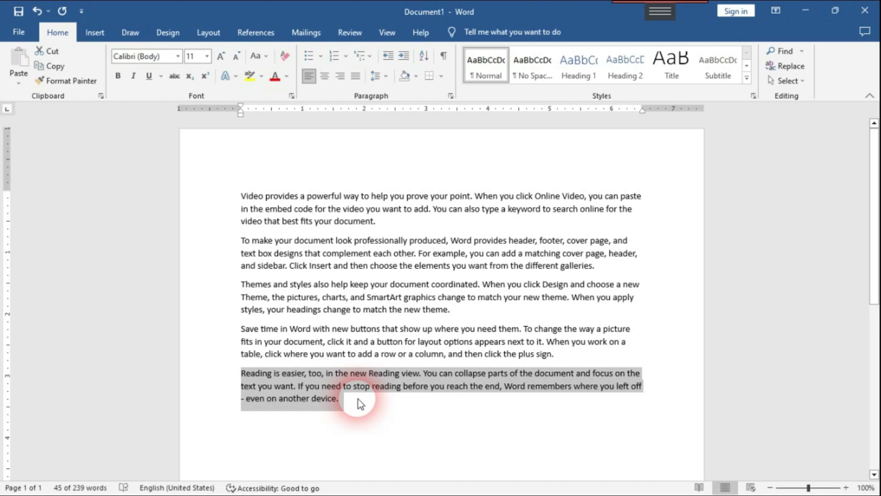
pyautogui.moveTo(358, 398); pyautogui.dragTo(247, 371)
pyautogui.hotkey('ctrl', 'c')
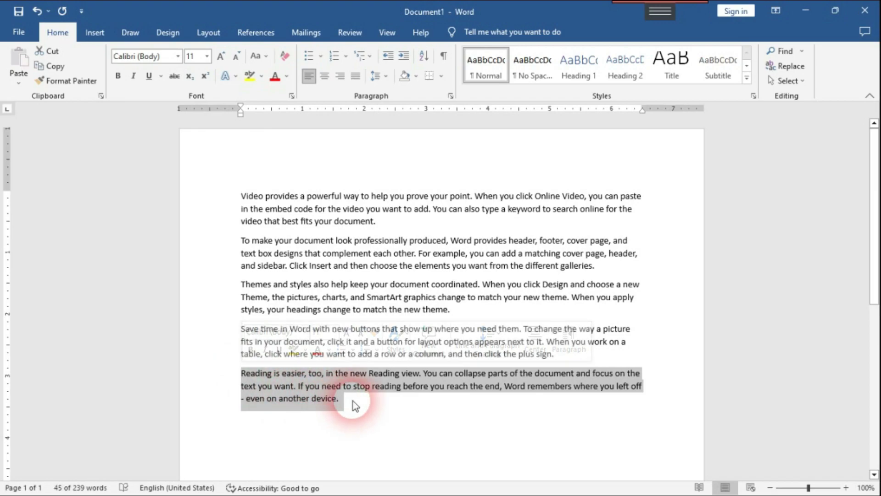
pyautogui.click(49, 59)
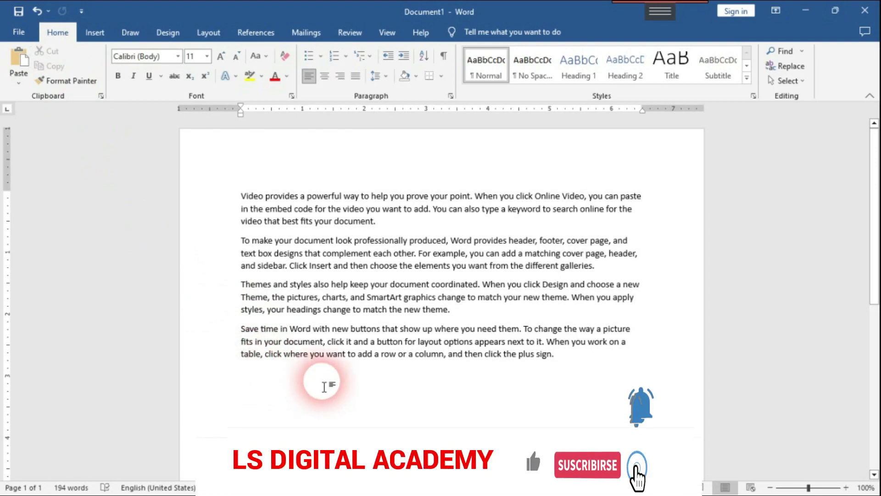
pyautogui.click(242, 197)
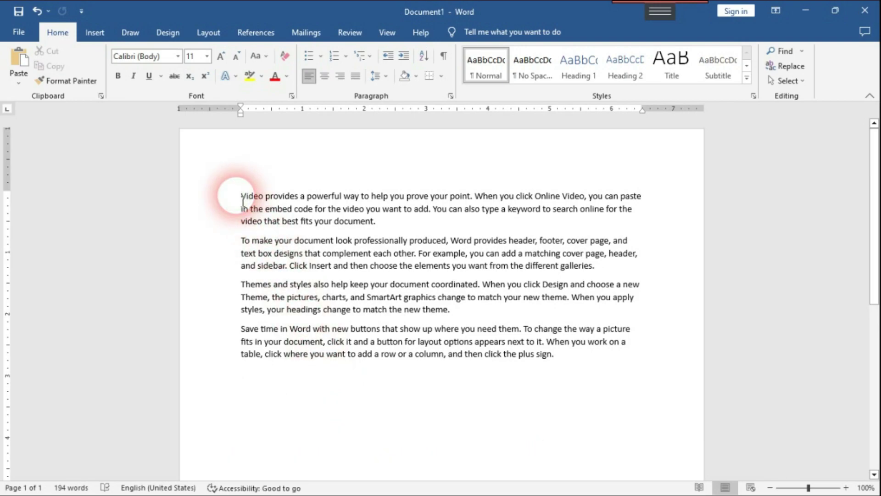
pyautogui.click(18, 60)
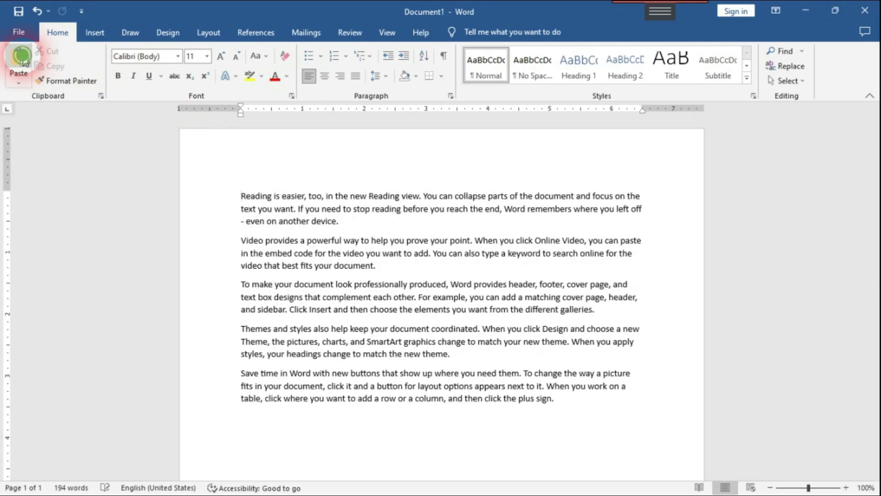
pyautogui.click(242, 197)
pyautogui.moveTo(242, 197); pyautogui.dragTo(338, 227)
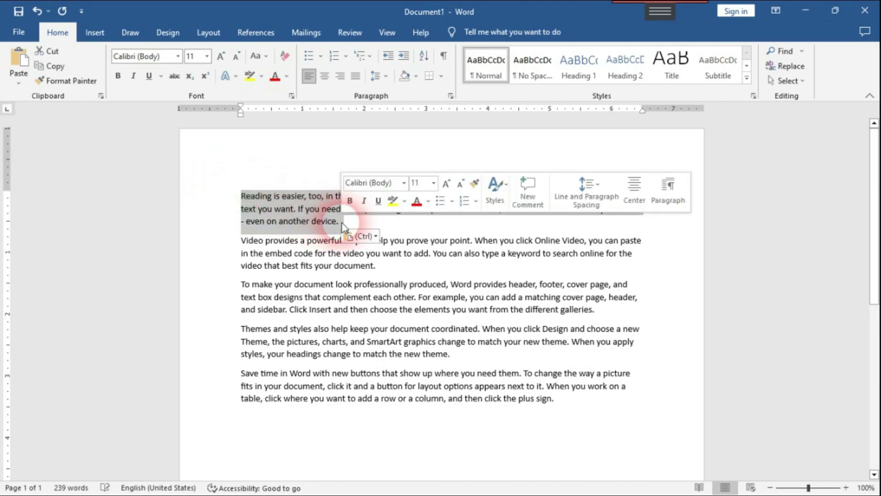
pyautogui.click(379, 227)
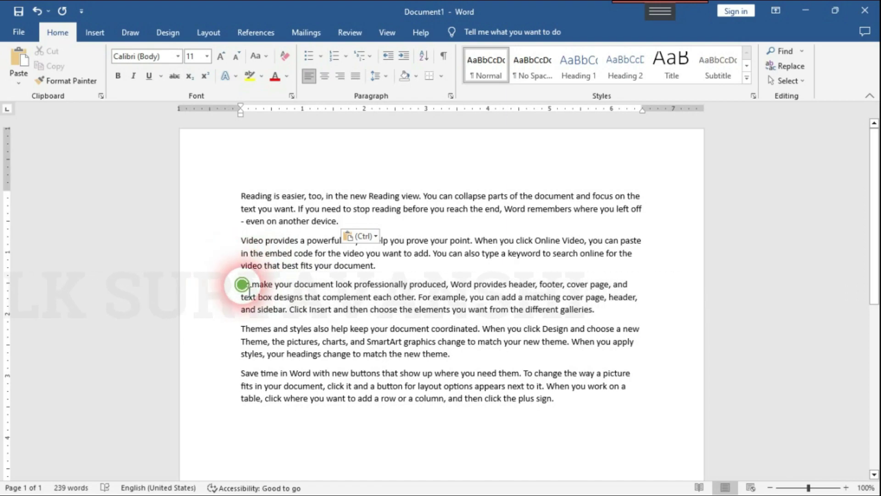
# - Cut the third paragraph, beginning "To make your document look", and paste it at the end of the document
pyautogui.moveTo(241, 285); pyautogui.dragTo(596, 310)
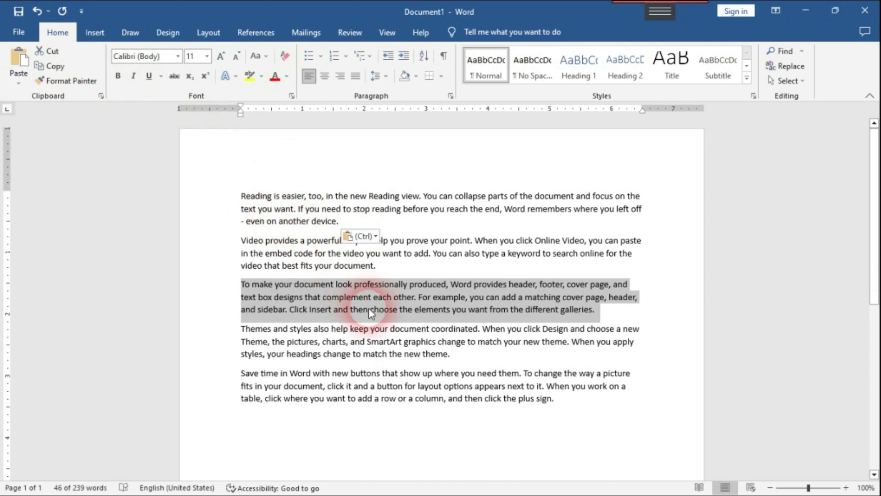
pyautogui.hotkey('ctrl', 'x')
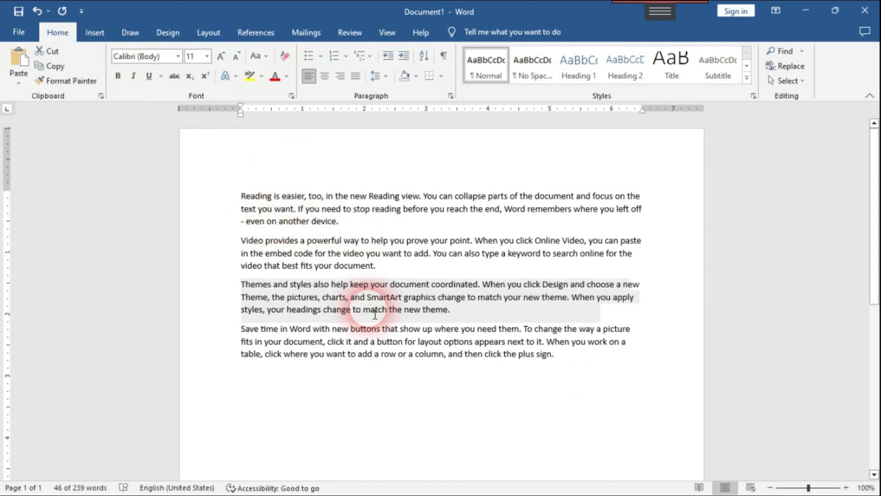
pyautogui.click(324, 232)
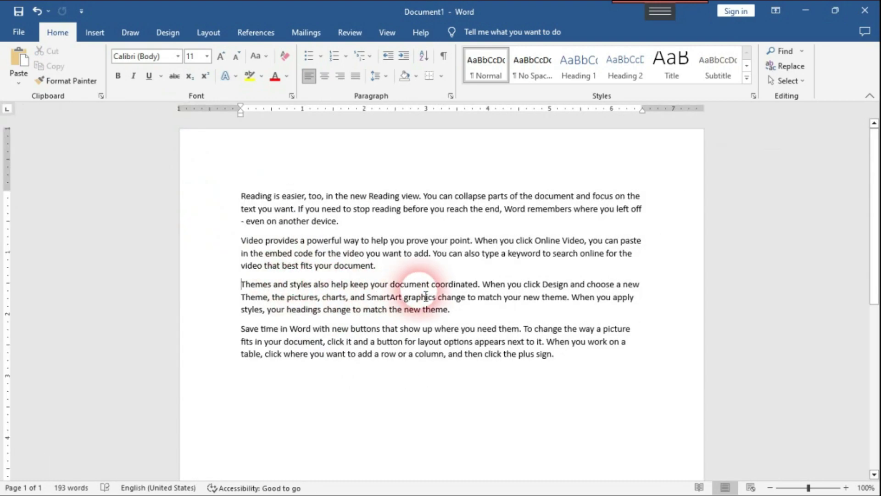
pyautogui.click(253, 381)
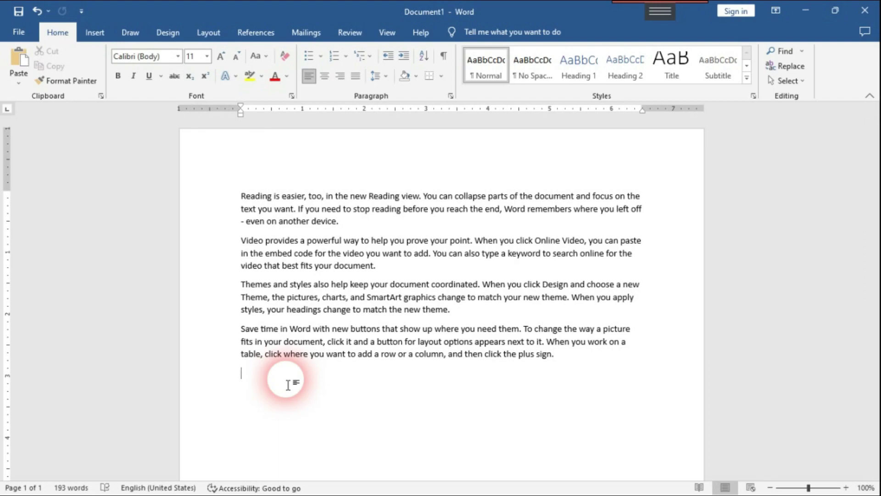
pyautogui.hotkey('ctrl', 'v')
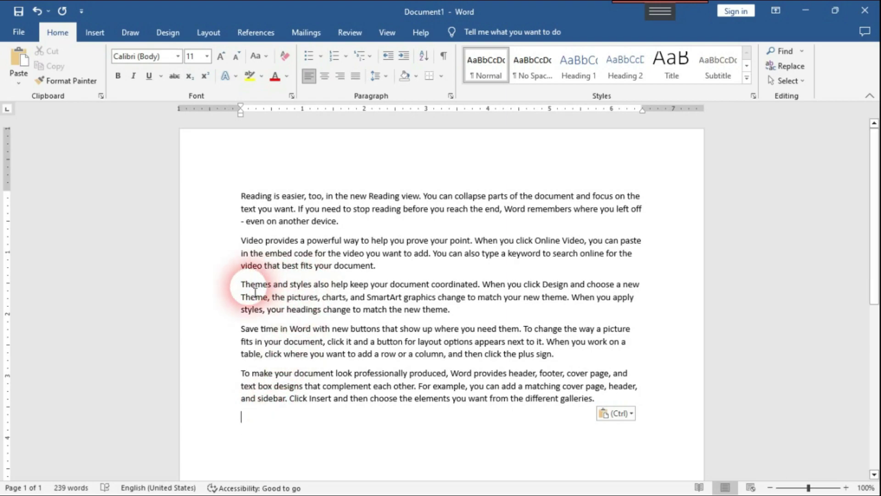
# - Copy the third paragraph, beginning "Themes and styles", and paste the copy at the end of the document
pyautogui.moveTo(241, 285); pyautogui.dragTo(410, 317)
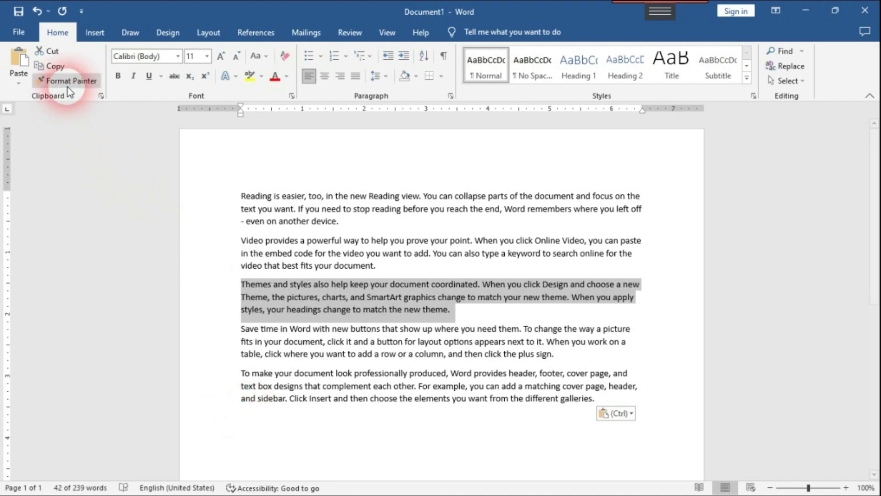
pyautogui.click(63, 70)
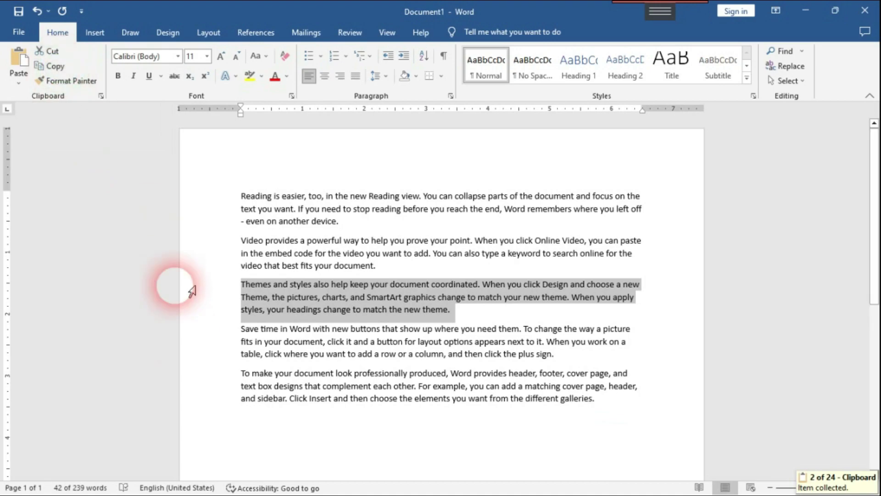
pyautogui.click(250, 426)
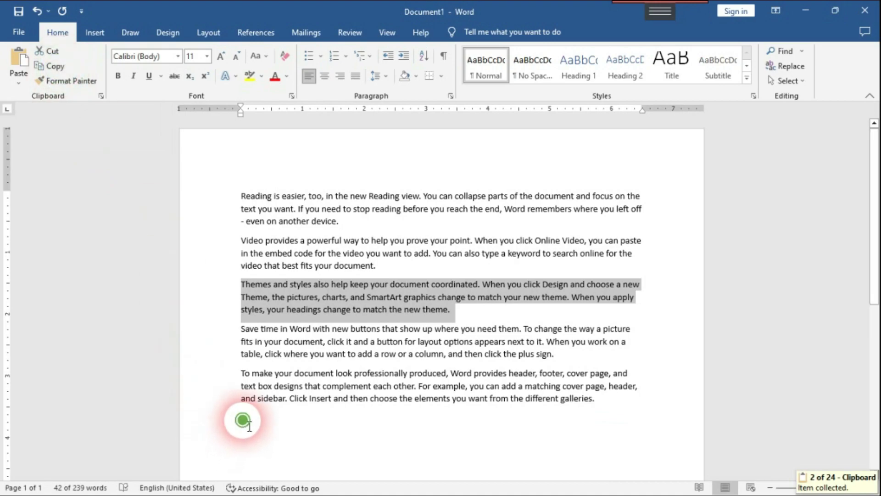
pyautogui.click(26, 62)
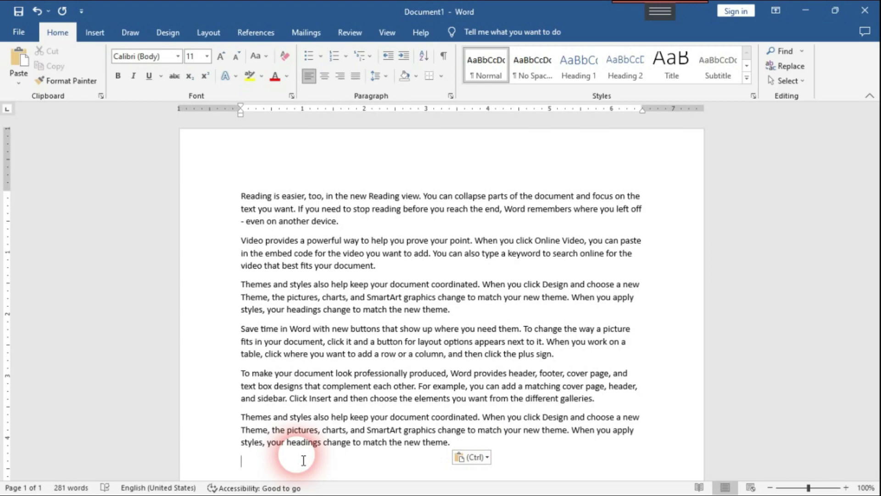
# - Copy the second paragraph, beginning "Video provides", and paste the copy on the empty line after the last paragraph
pyautogui.tripleClick(395, 263)
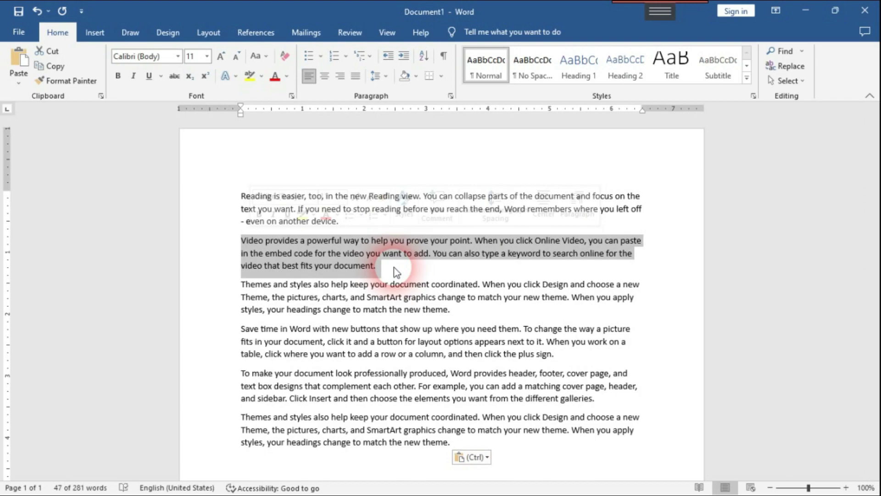
pyautogui.hotkey('ctrl', 'c')
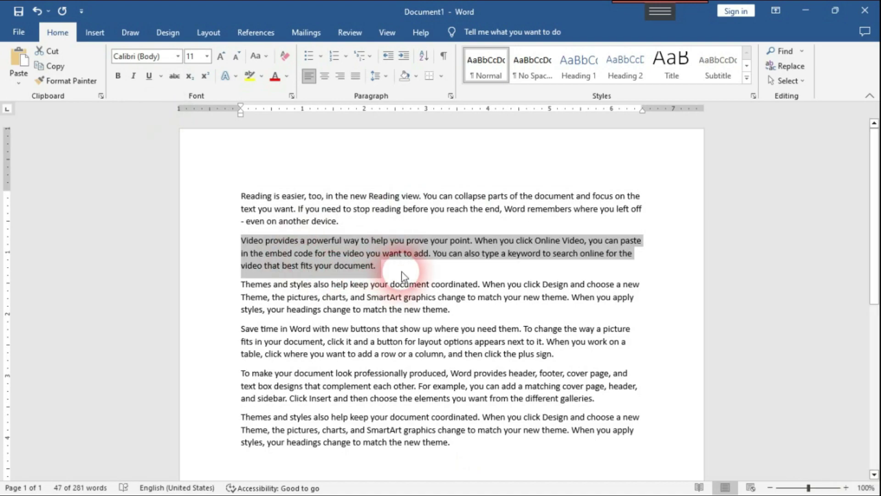
pyautogui.scroll(-2, 401, 272)
pyautogui.click(254, 411)
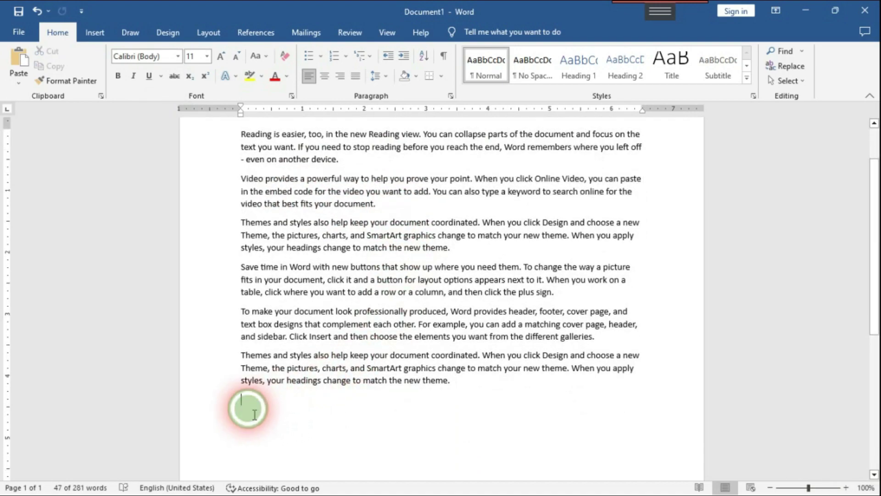
pyautogui.hotkey('ctrl', 'v')
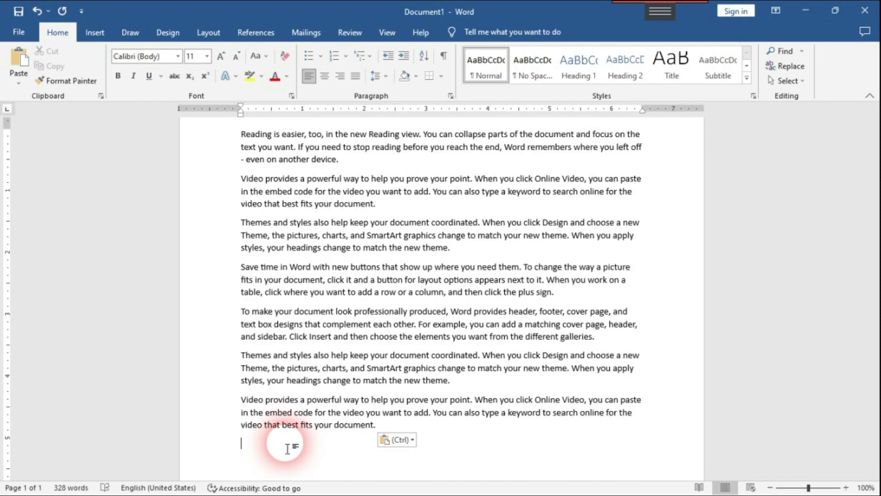
# - Format the second paragraph, beginning "Video provides", as bold italic Algerian text at 14 pt in red
pyautogui.scroll(3, 290, 448)
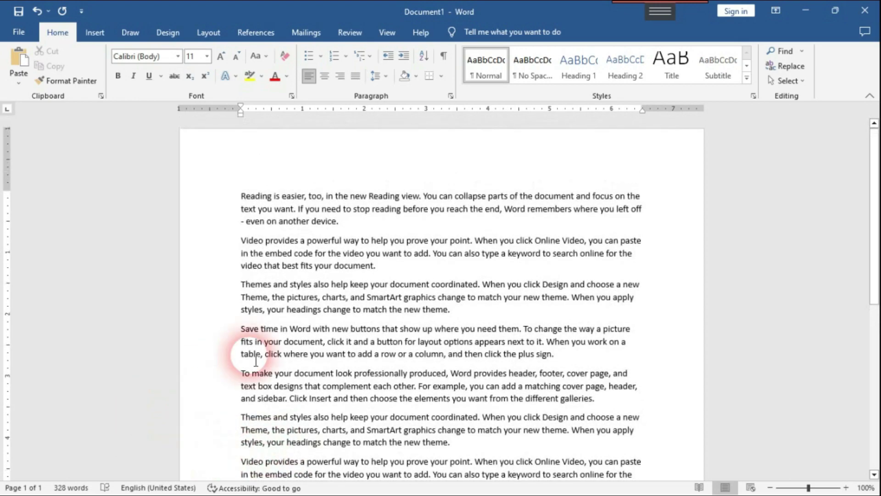
pyautogui.tripleClick(383, 257)
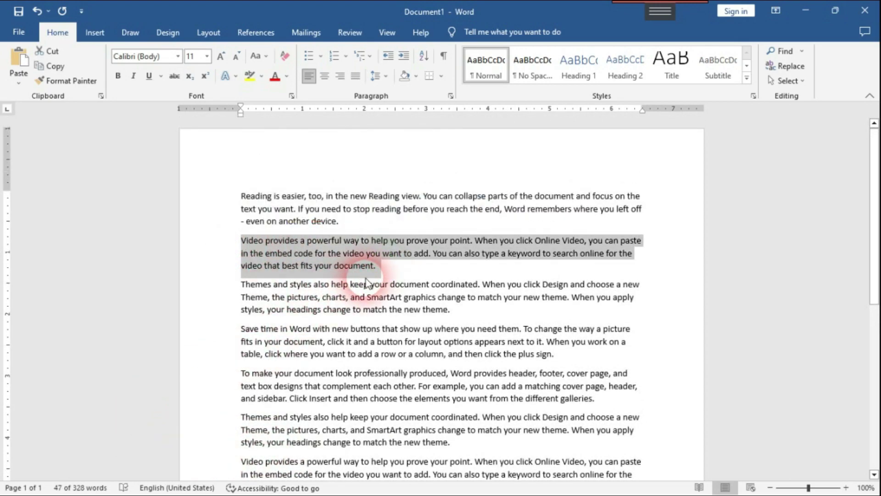
pyautogui.click(118, 75)
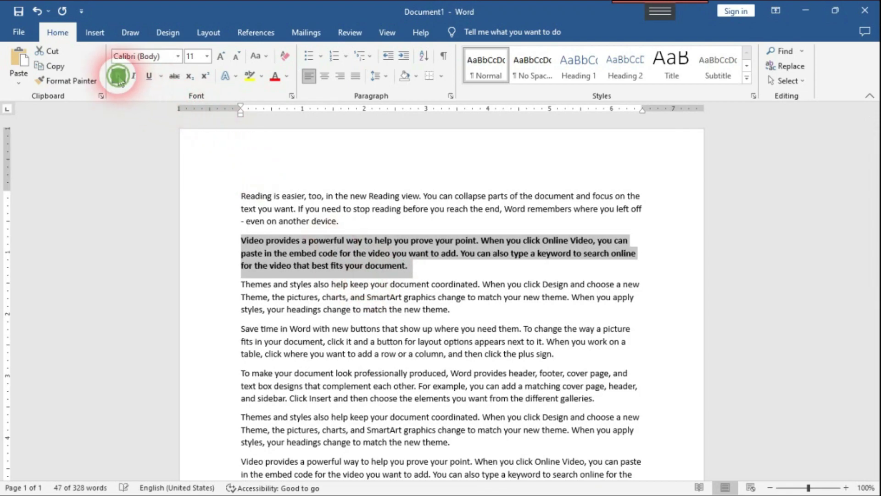
pyautogui.click(133, 75)
pyautogui.click(178, 56)
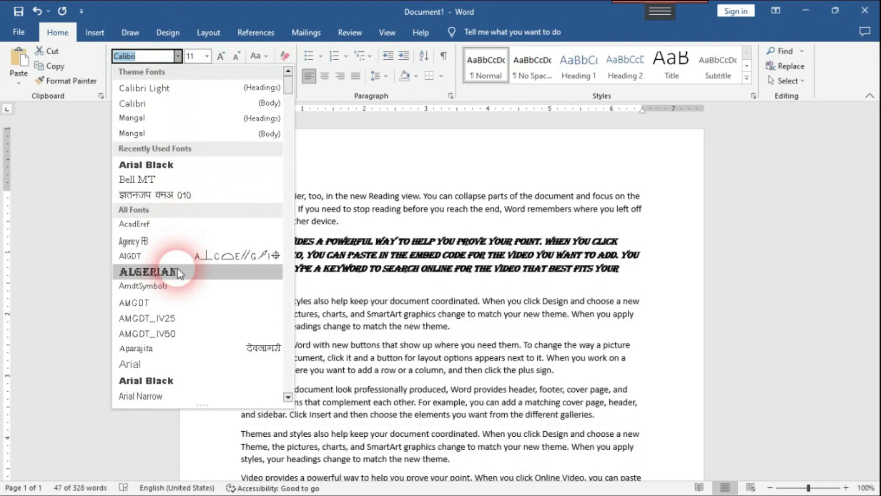
pyautogui.click(178, 268)
pyautogui.click(221, 57)
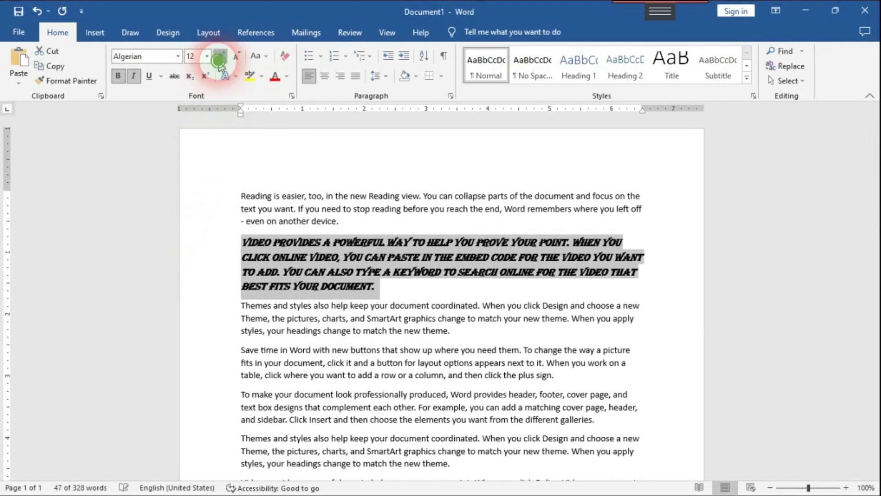
pyautogui.click(221, 57)
pyautogui.click(274, 76)
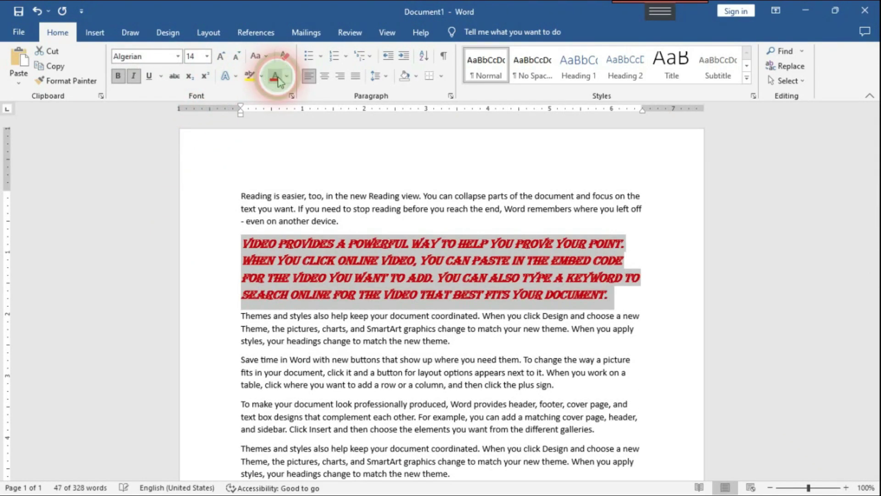
pyautogui.click(617, 296)
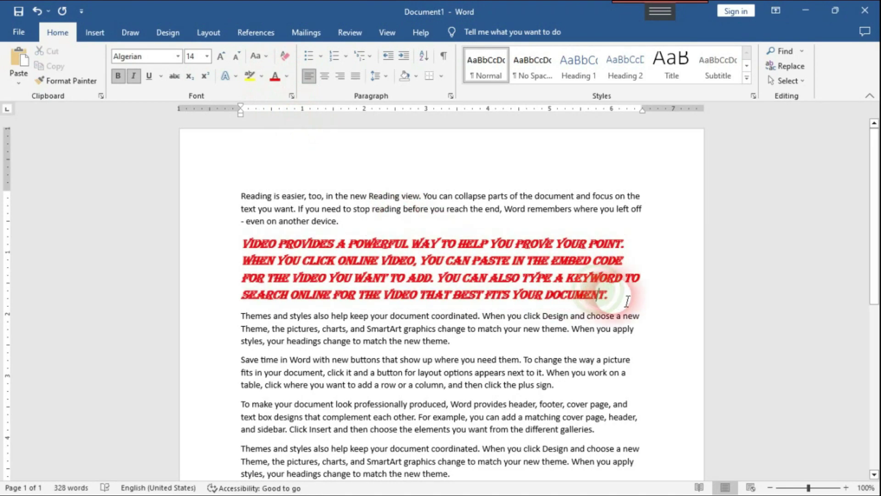
# - Compare the font formatting of the red second paragraph with that of the fourth paragraph, beginning "Save time"
pyautogui.tripleClick(597, 301)
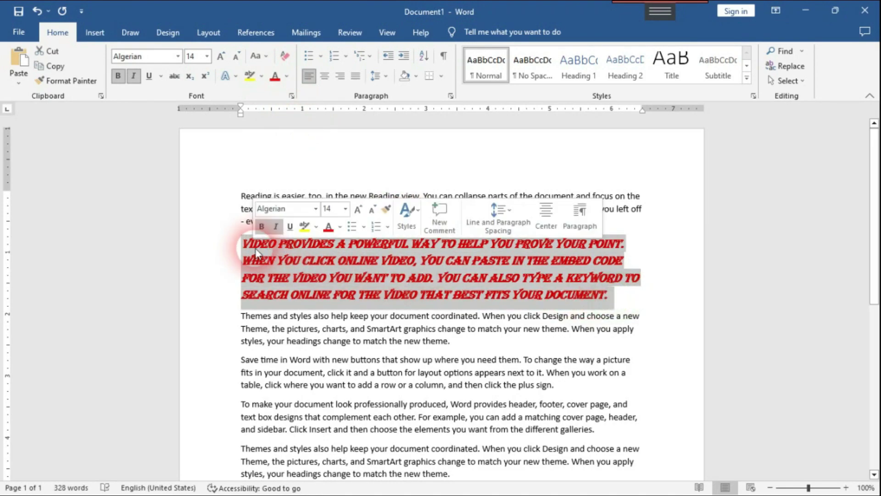
pyautogui.click(332, 299)
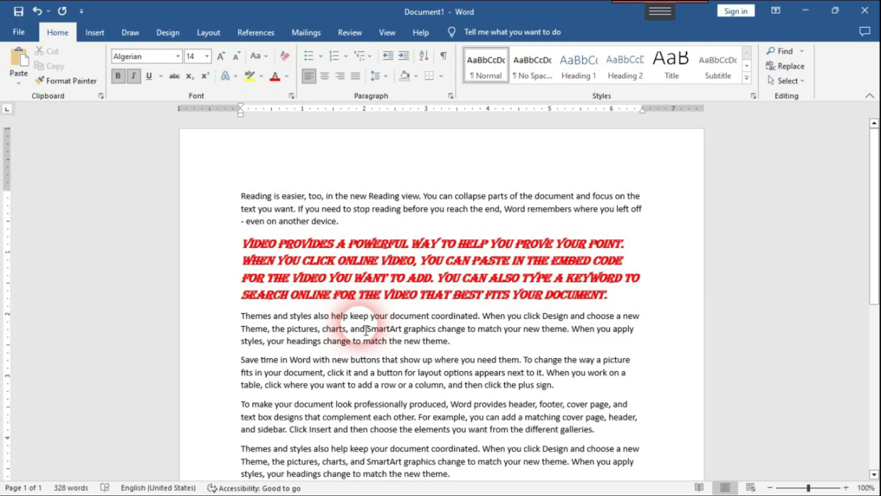
pyautogui.scroll(-2, 365, 330)
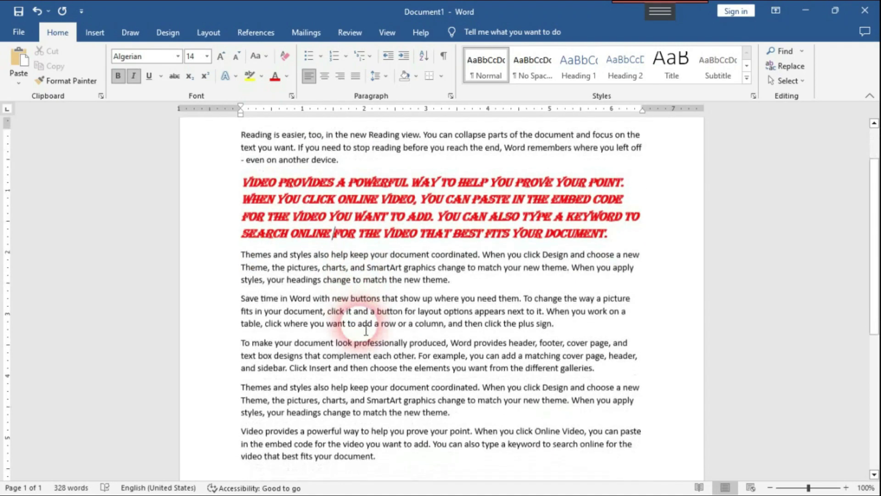
pyautogui.moveTo(262, 193); pyautogui.dragTo(541, 239)
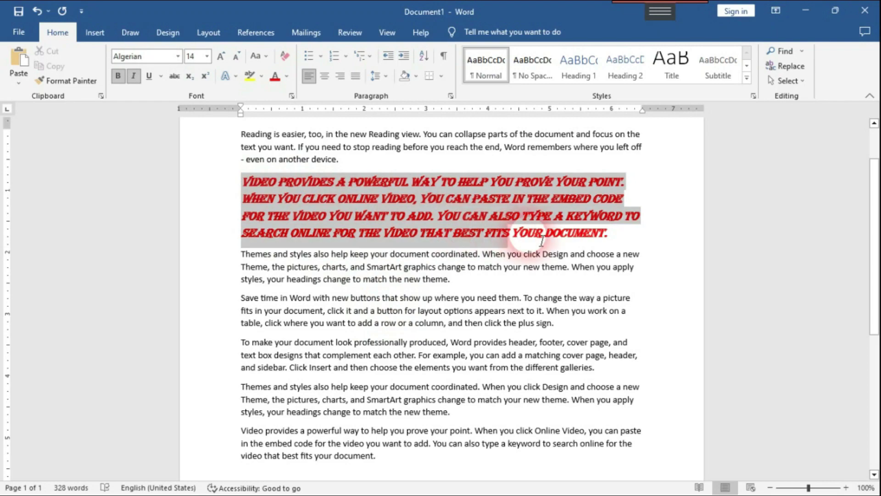
pyautogui.click(615, 237)
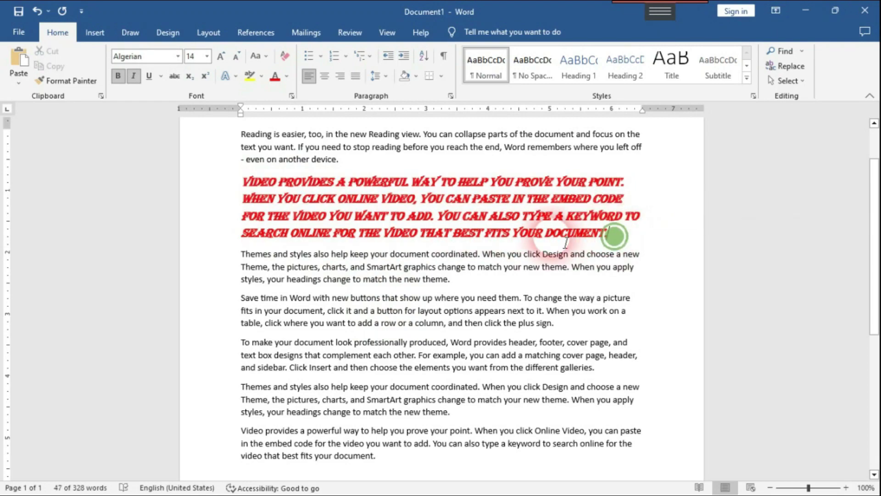
pyautogui.moveTo(269, 303); pyautogui.dragTo(559, 336)
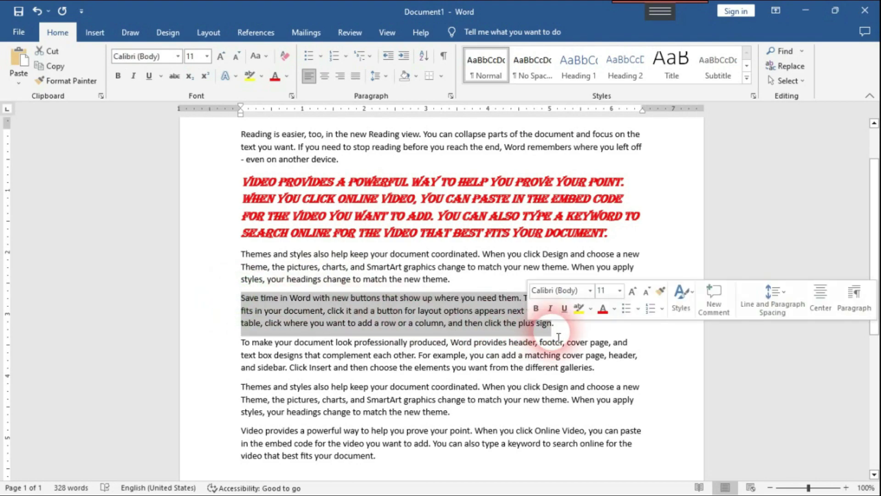
pyautogui.click(437, 217)
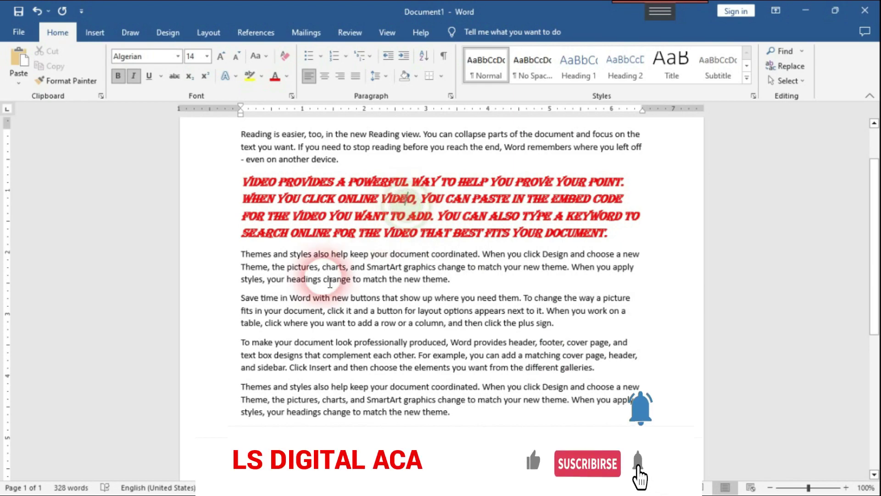
pyautogui.moveTo(240, 298); pyautogui.dragTo(556, 325)
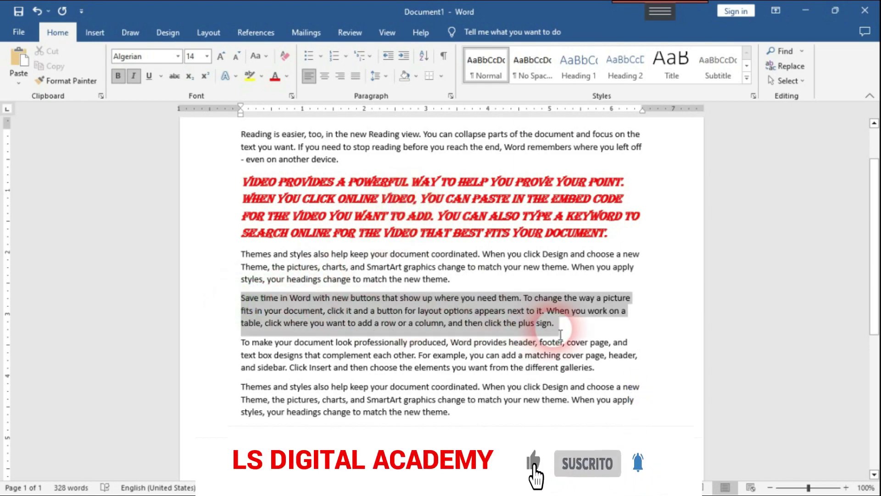
pyautogui.click(490, 222)
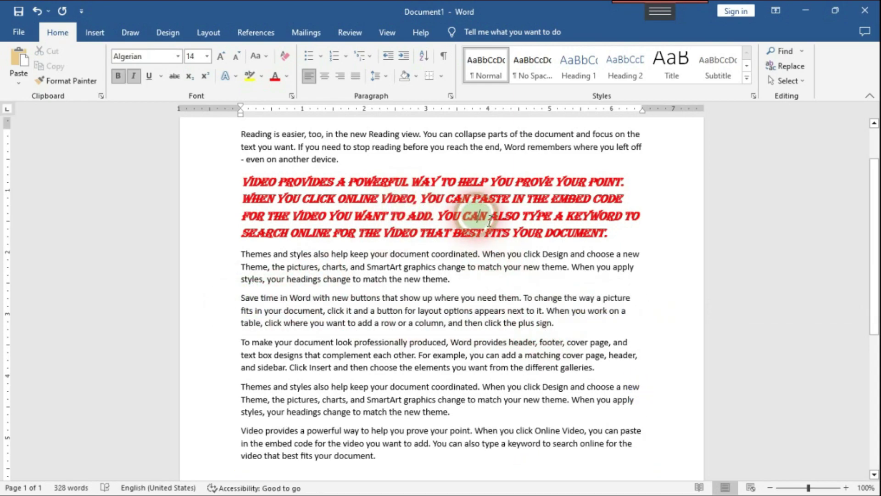
pyautogui.click(469, 312)
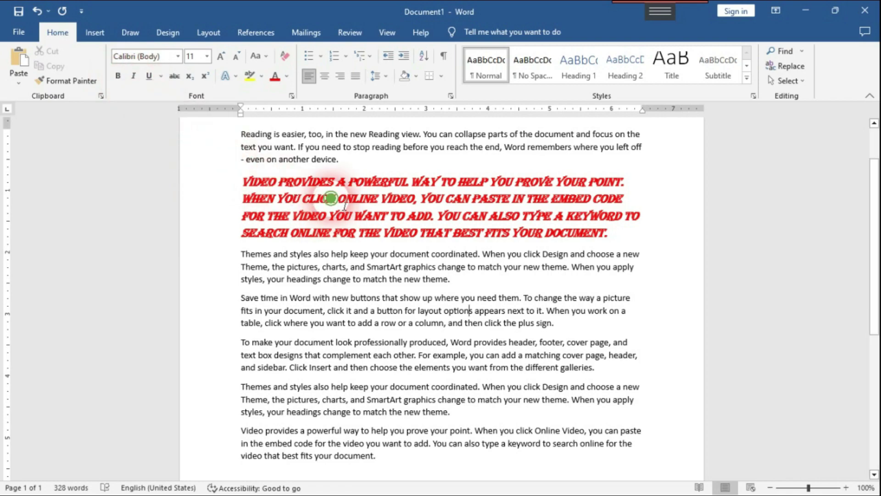
pyautogui.click(330, 198)
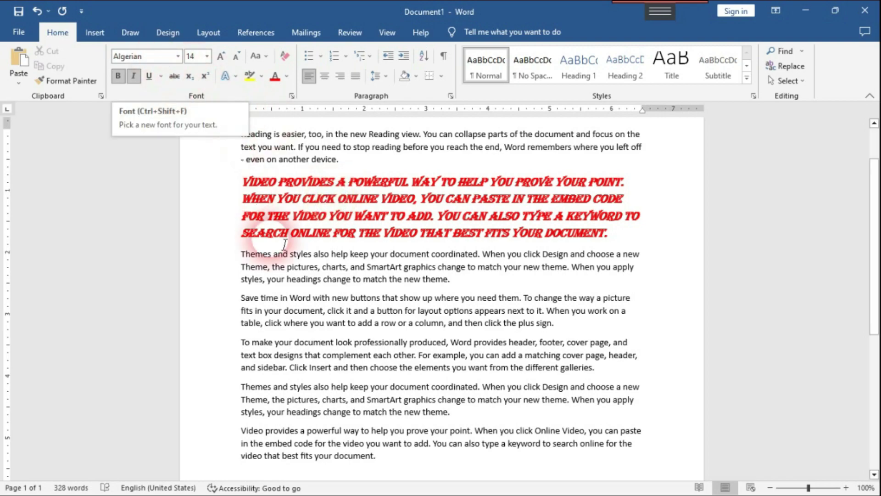
pyautogui.click(317, 325)
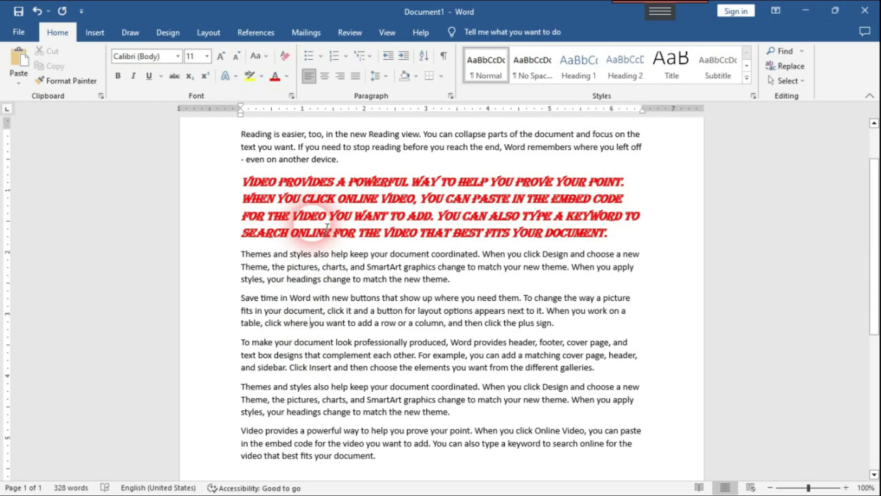
# - Apply the red second paragraph's formatting to the fourth paragraph, beginning "Save time", with Format Painter, and undo it
pyautogui.moveTo(608, 233); pyautogui.dragTo(261, 177)
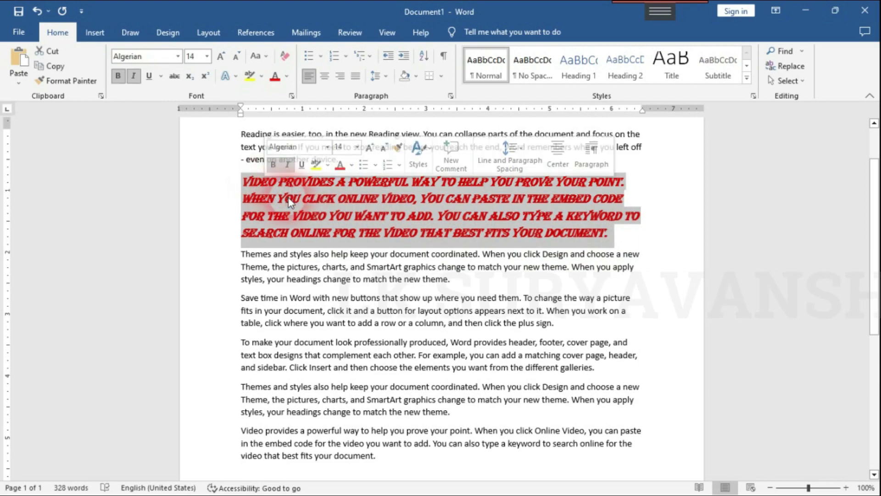
pyautogui.click(83, 87)
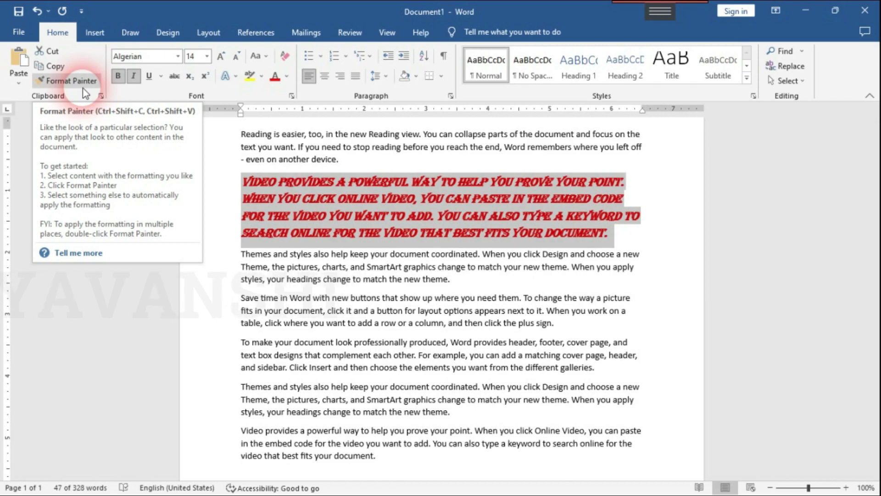
pyautogui.doubleClick(83, 88)
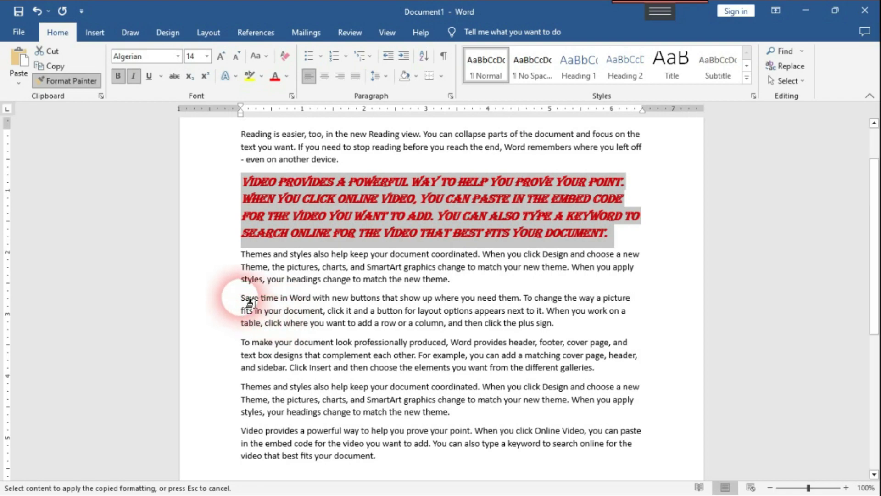
pyautogui.moveTo(241, 299)
pyautogui.mouseDown()
pyautogui.moveTo(460, 334)
pyautogui.moveTo(565, 330)
pyautogui.mouseUp()
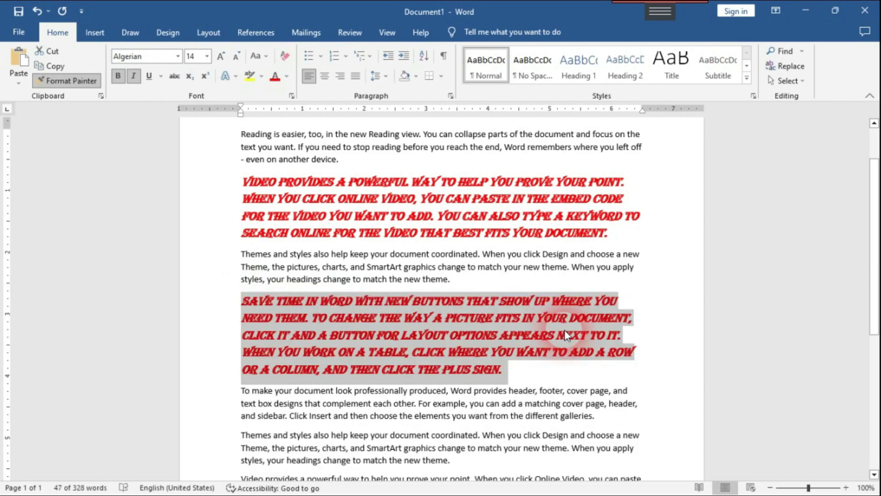
pyautogui.click(506, 367)
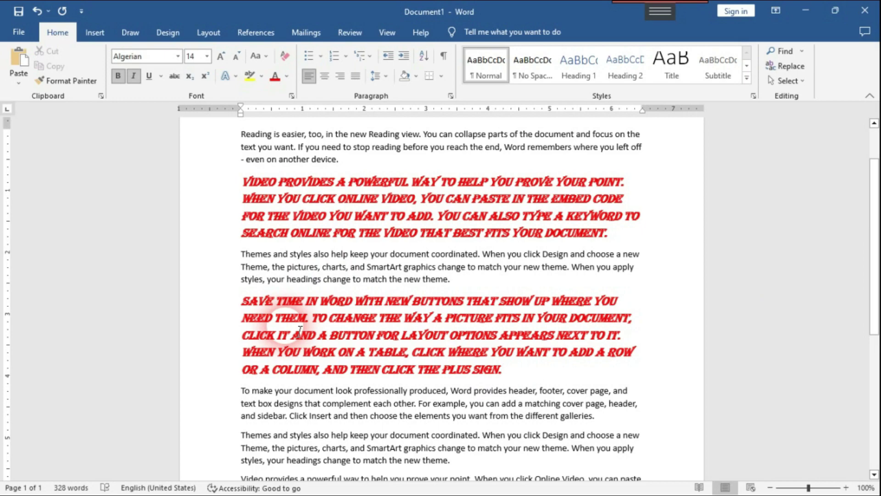
pyautogui.click(283, 321)
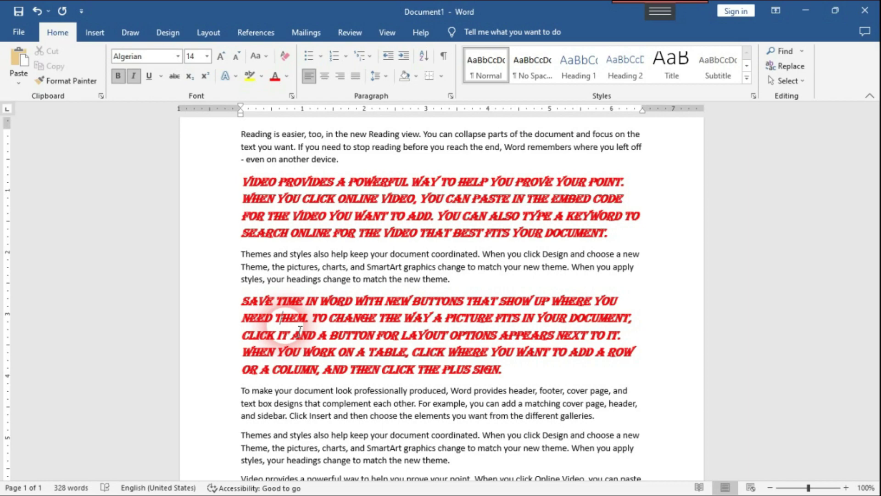
pyautogui.hotkey('ctrl', 'z')
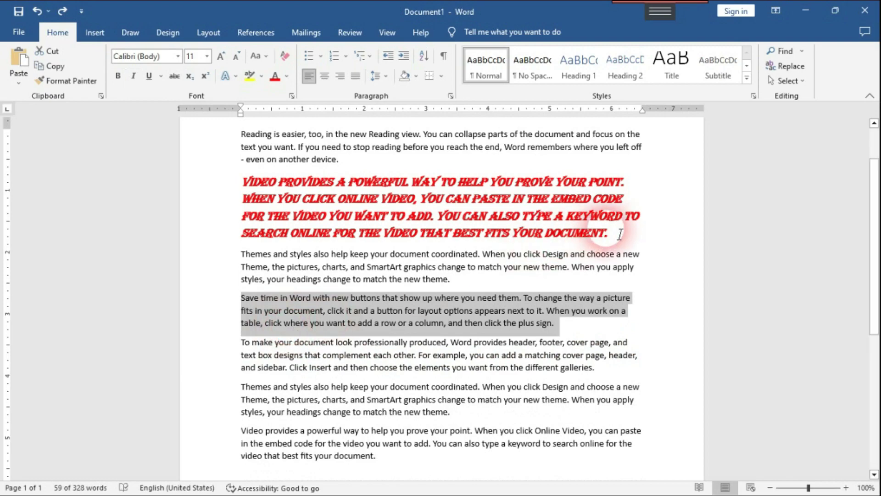
# - Copy only the second paragraph's formatting onto the fifth paragraph, beginning "To make your document look", and undo it
pyautogui.moveTo(619, 234); pyautogui.dragTo(242, 181)
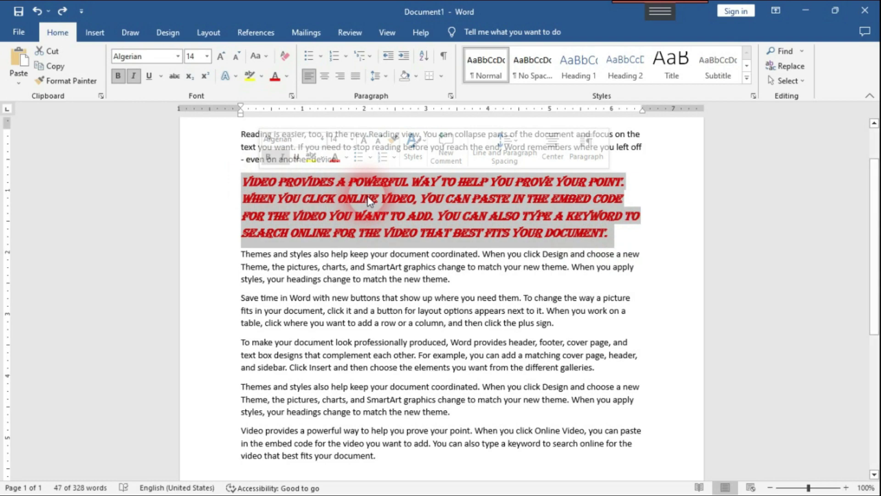
pyautogui.hotkey('ctrl', 'shift', 'c')
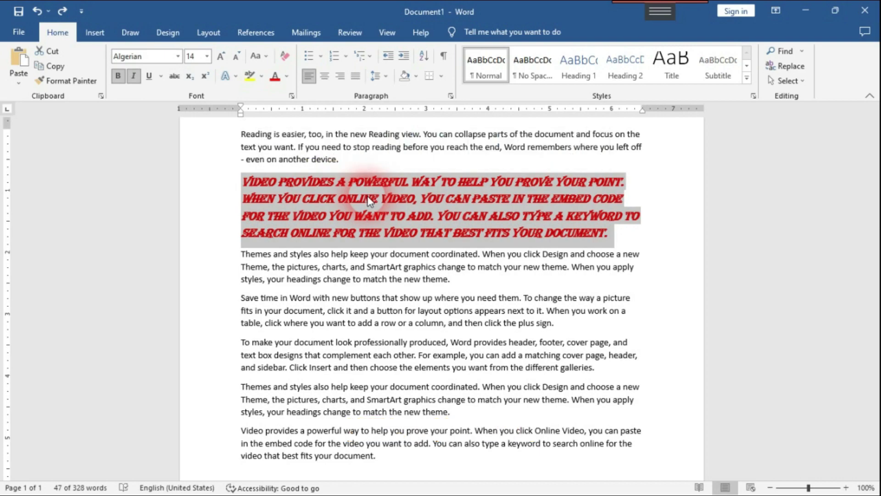
pyautogui.click(343, 323)
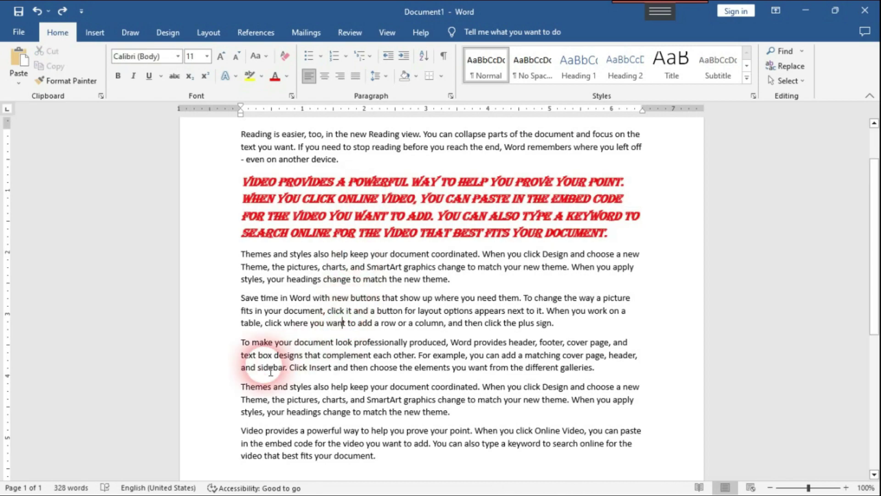
pyautogui.moveTo(242, 342); pyautogui.dragTo(601, 367)
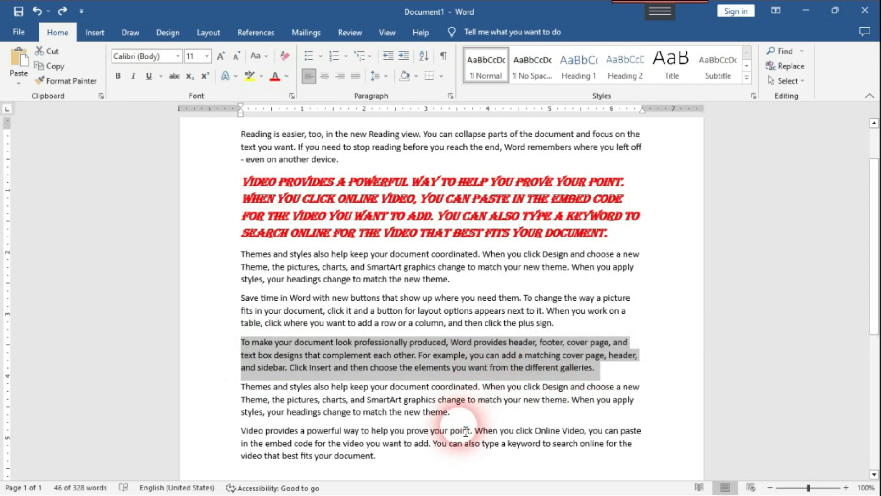
pyautogui.hotkey('ctrl', 'shift', 'v')
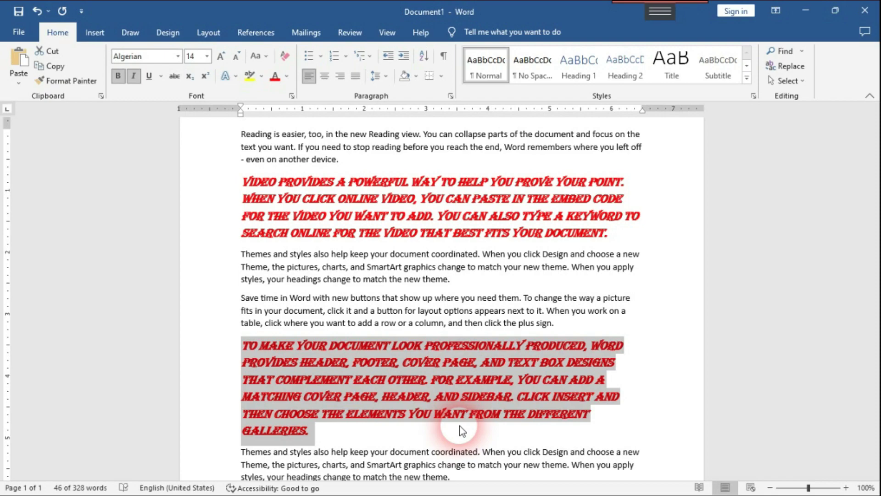
pyautogui.click(460, 426)
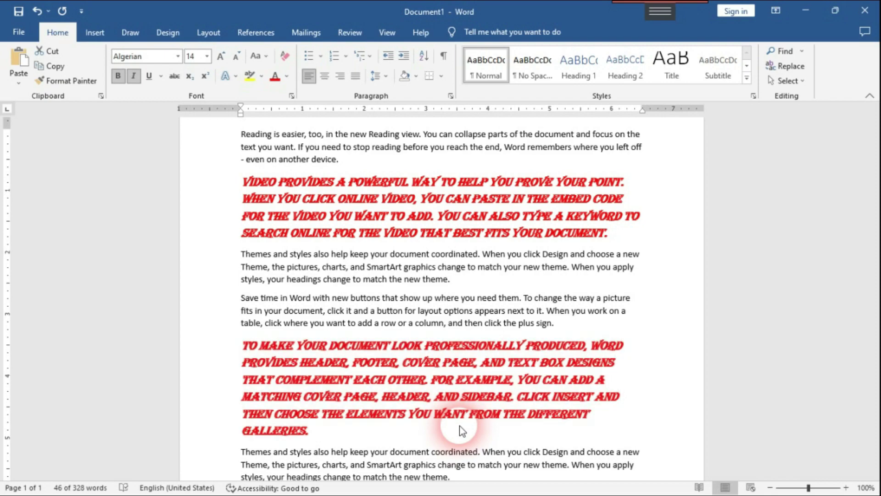
pyautogui.hotkey('ctrl', 'z')
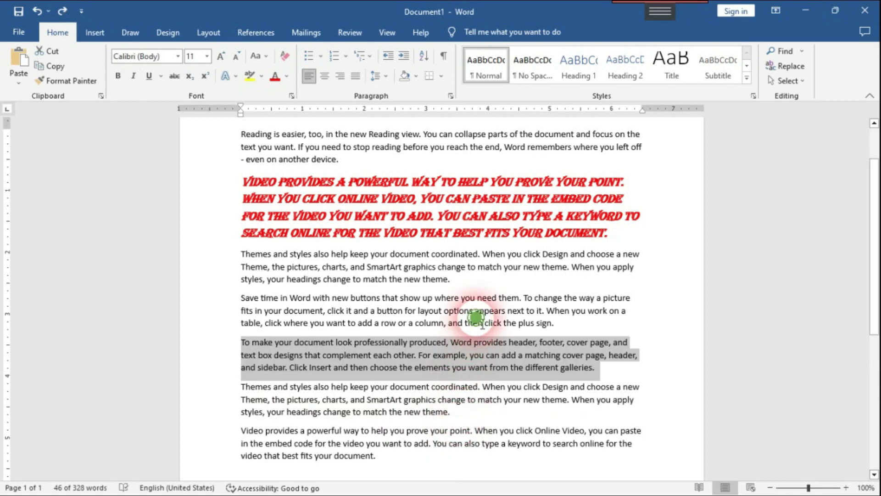
pyautogui.click(478, 322)
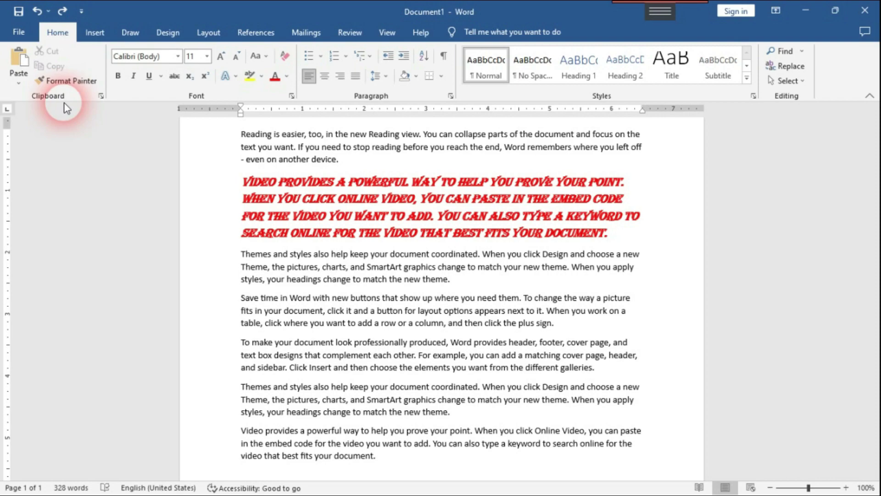
pyautogui.click(461, 280)
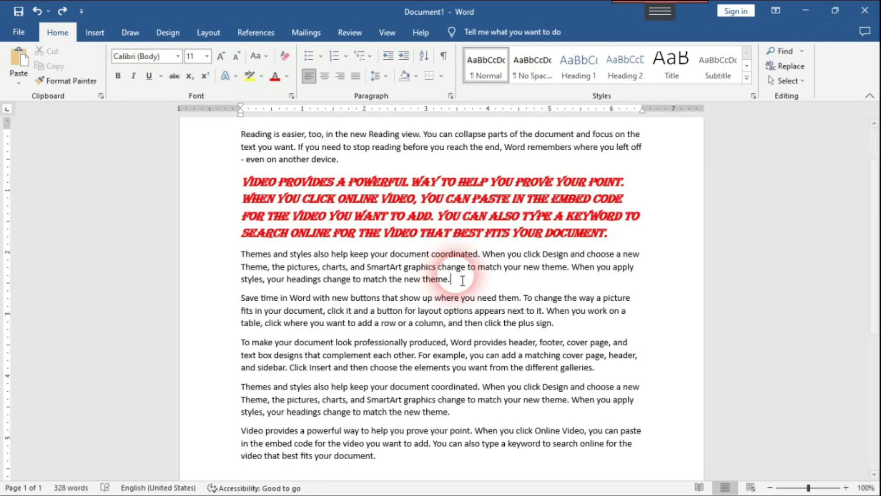
# - Make the fourth paragraph, beginning "Save time", bold and italic
pyautogui.moveTo(568, 324); pyautogui.dragTo(216, 299)
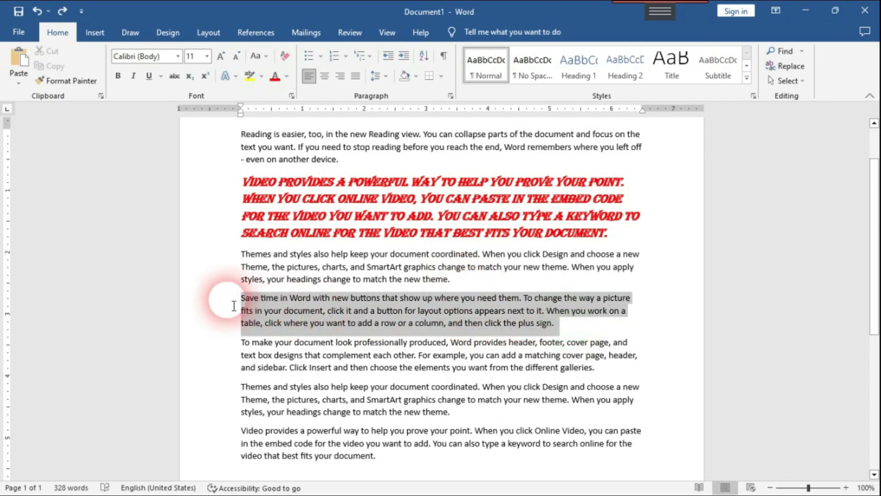
pyautogui.click(119, 75)
pyautogui.click(133, 76)
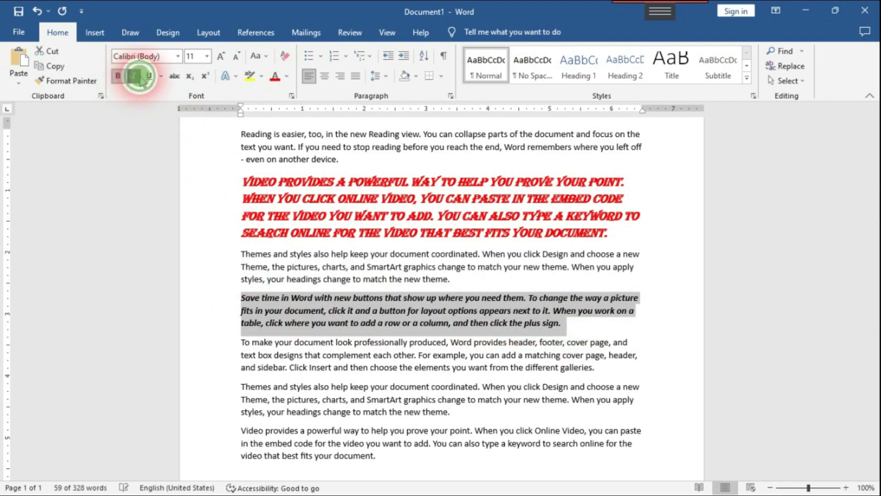
pyautogui.click(566, 331)
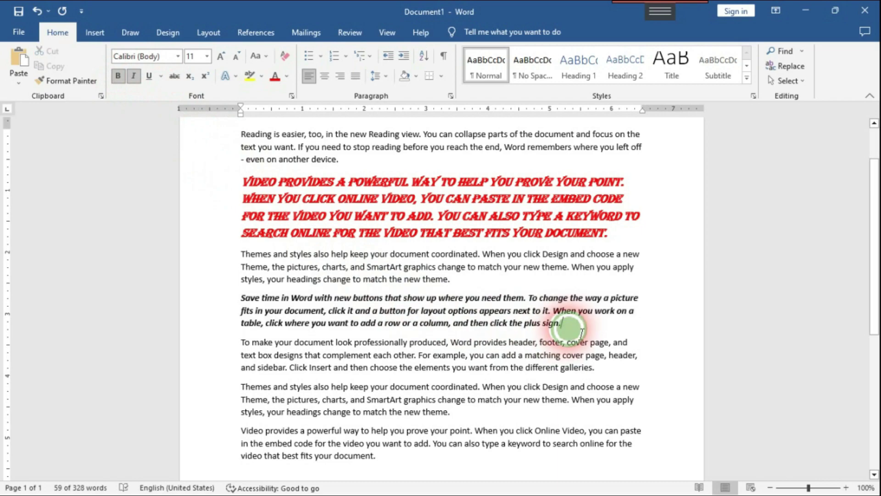
# - Copy the bold italic fourth paragraph, beginning "Save time", and paste it at the end of the document
pyautogui.moveTo(562, 324); pyautogui.dragTo(234, 304)
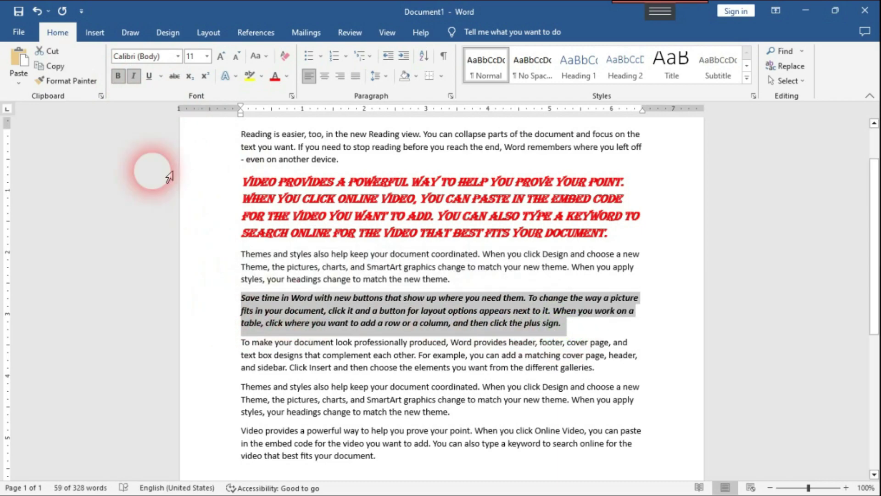
pyautogui.click(50, 66)
pyautogui.scroll(-2, 269, 206)
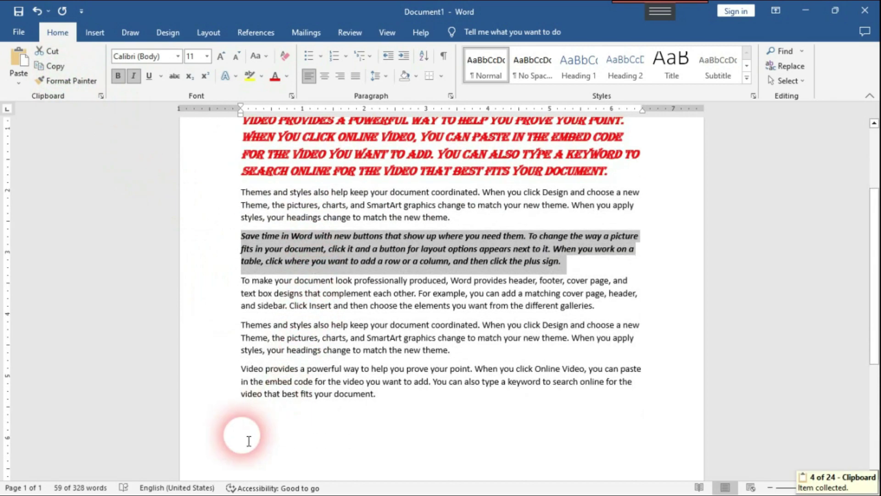
pyautogui.click(243, 425)
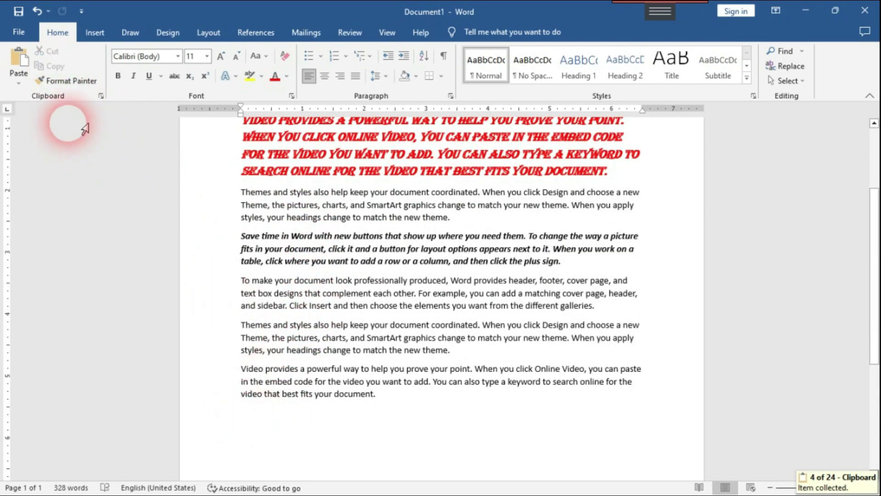
pyautogui.click(21, 60)
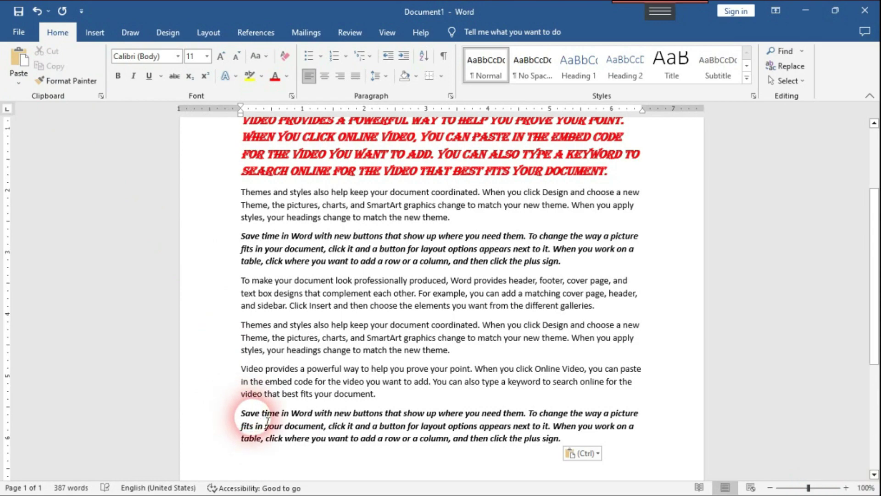
pyautogui.scroll(1, 413, 255)
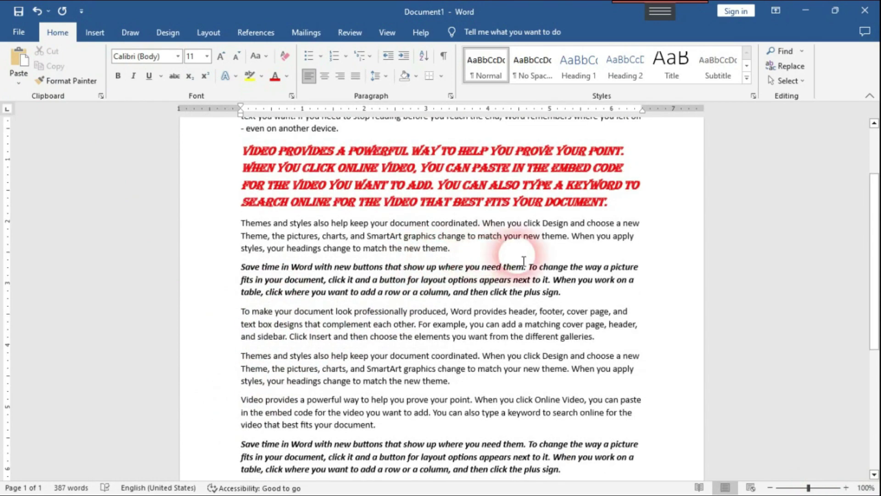
# - Copy the red second paragraph, beginning "Video provides", and paste it below the "Save time" copy at the document's end
pyautogui.moveTo(616, 203)
pyautogui.mouseDown()
pyautogui.moveTo(250, 148)
pyautogui.moveTo(229, 132)
pyautogui.mouseUp()
pyautogui.click(69, 81)
pyautogui.click(55, 65)
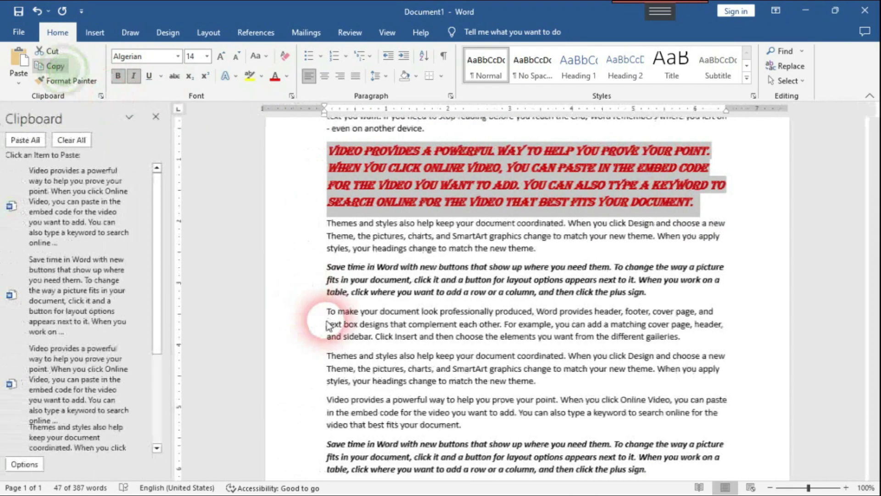
pyautogui.scroll(-4, 275, 367)
pyautogui.click(347, 412)
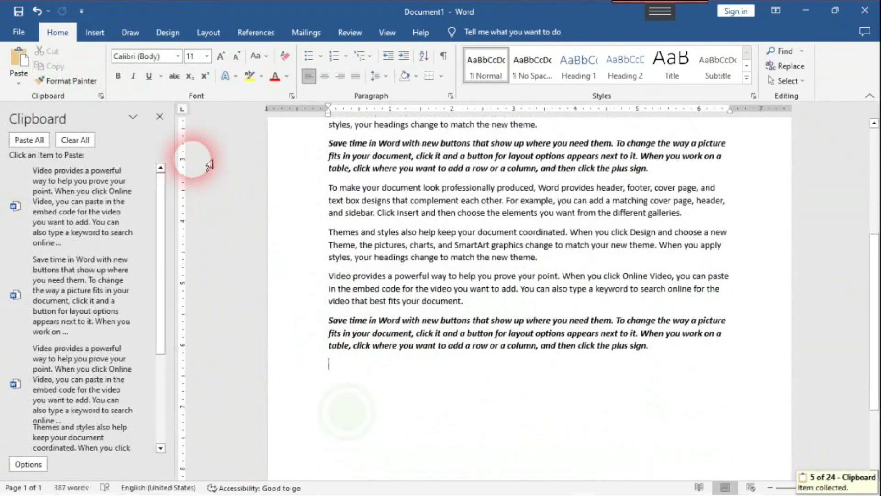
pyautogui.click(160, 116)
pyautogui.hotkey('ctrl', 'v')
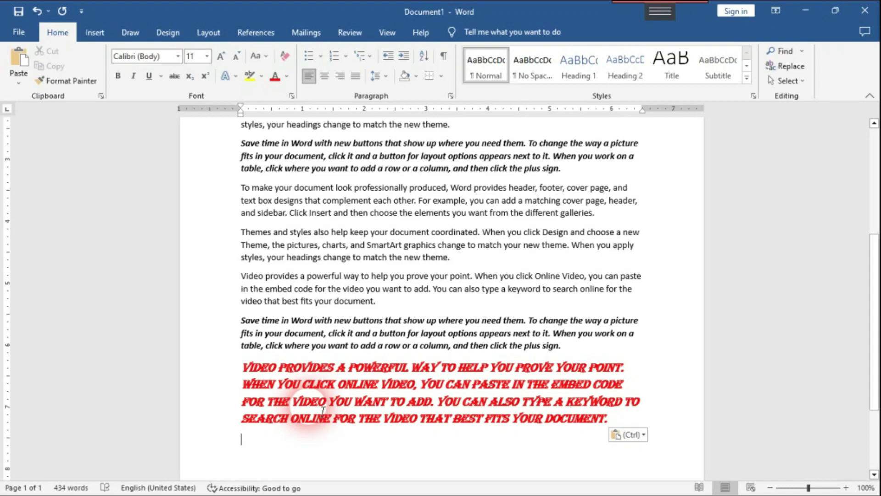
pyautogui.scroll(4, 323, 410)
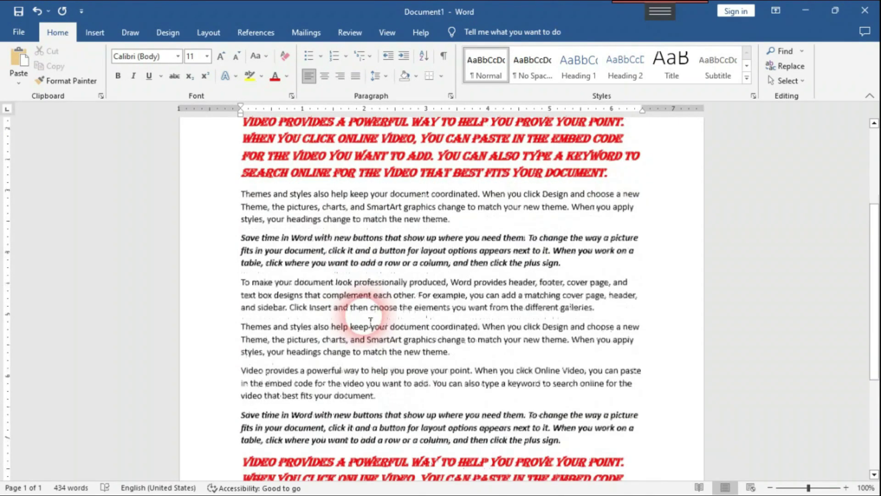
pyautogui.scroll(-5, 371, 320)
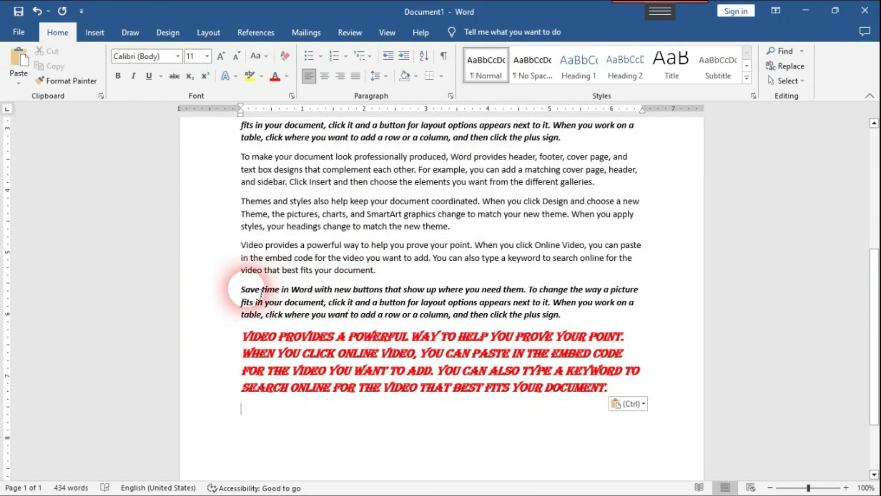
# - Review the pasted bold italic "Save time" paragraph and the pasted red "Video provides" paragraph by highlighting each in turn
pyautogui.tripleClick(243, 290)
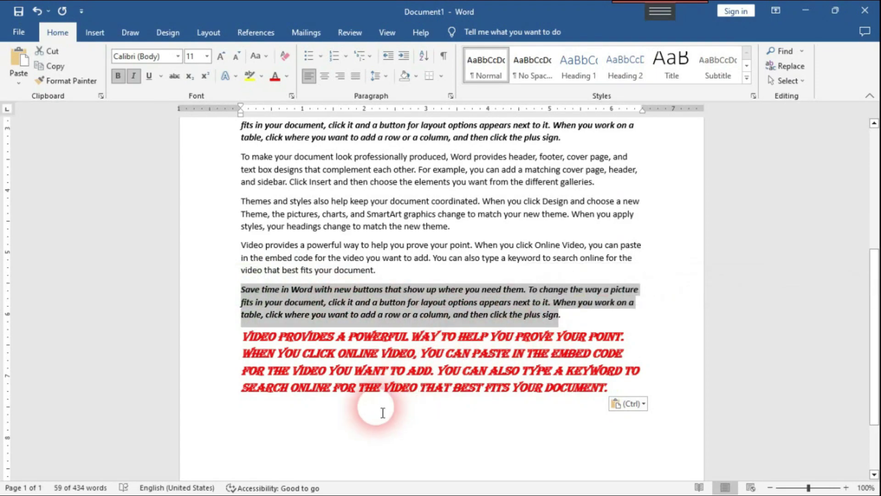
pyautogui.click(282, 408)
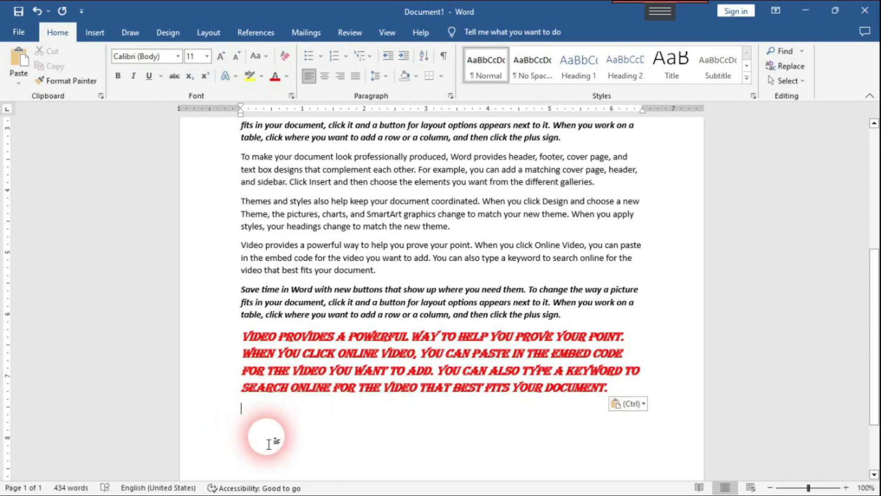
pyautogui.moveTo(242, 289); pyautogui.dragTo(383, 309)
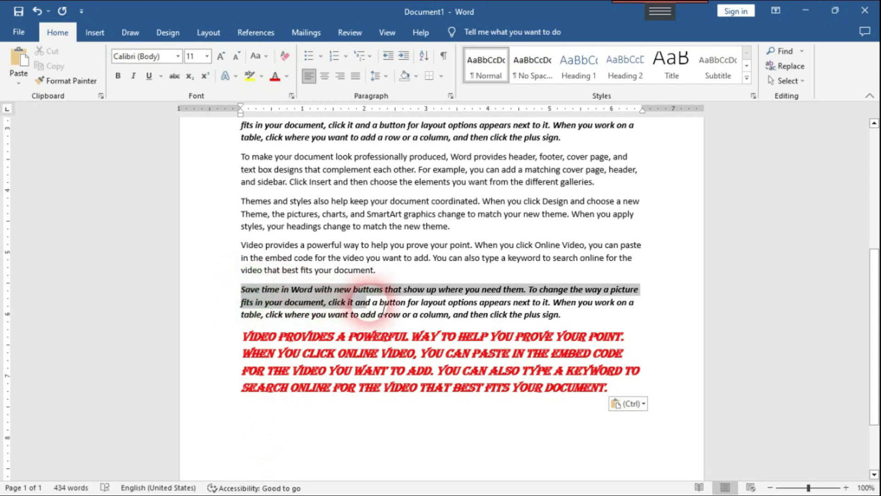
pyautogui.click(299, 417)
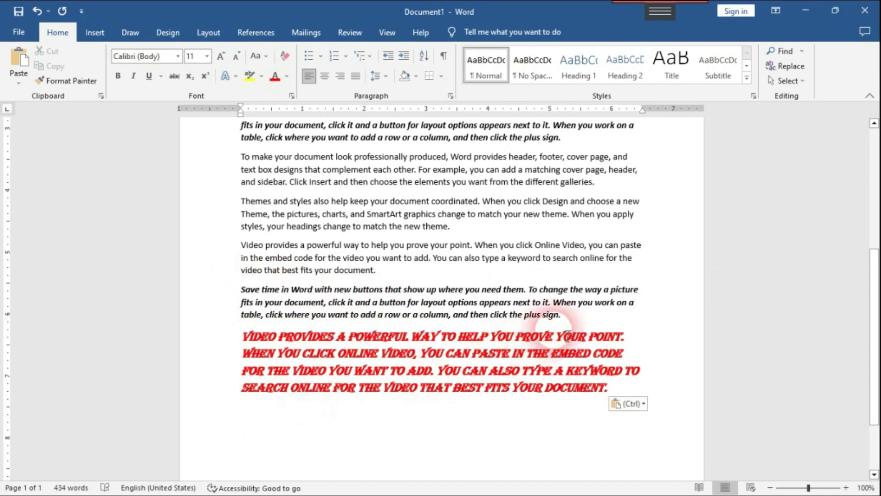
pyautogui.moveTo(562, 317); pyautogui.dragTo(254, 291)
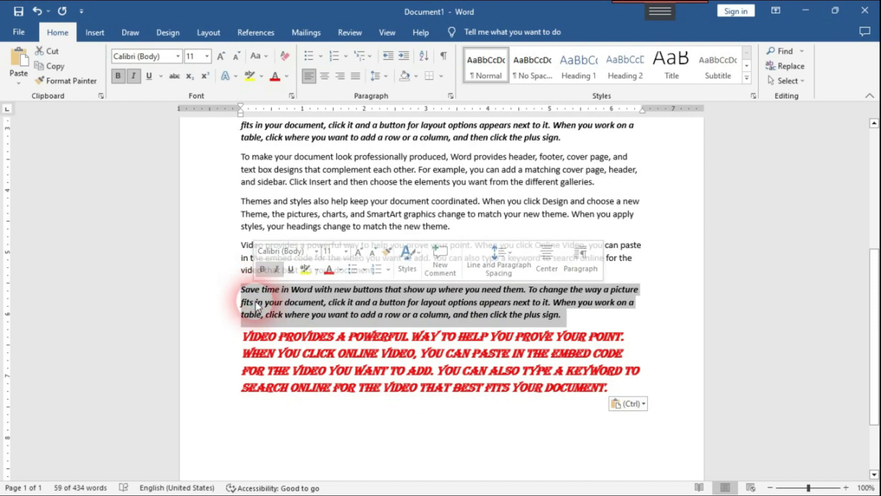
pyautogui.click(267, 415)
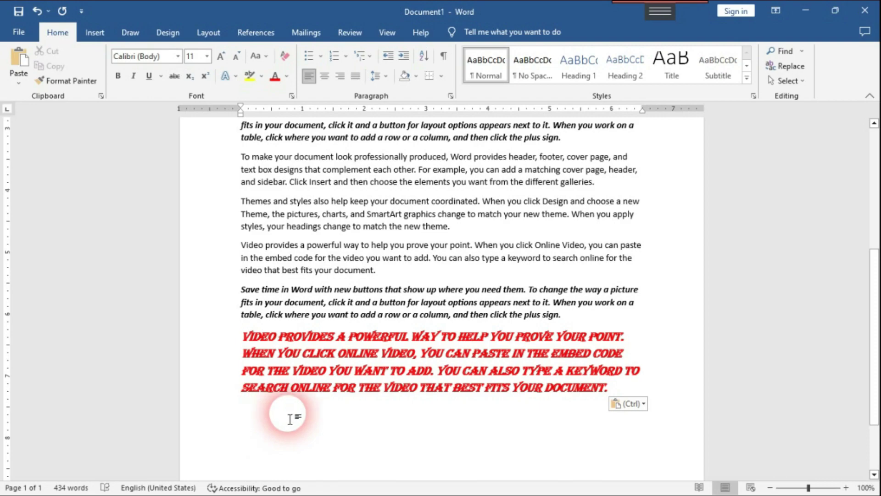
pyautogui.moveTo(627, 391); pyautogui.dragTo(248, 334)
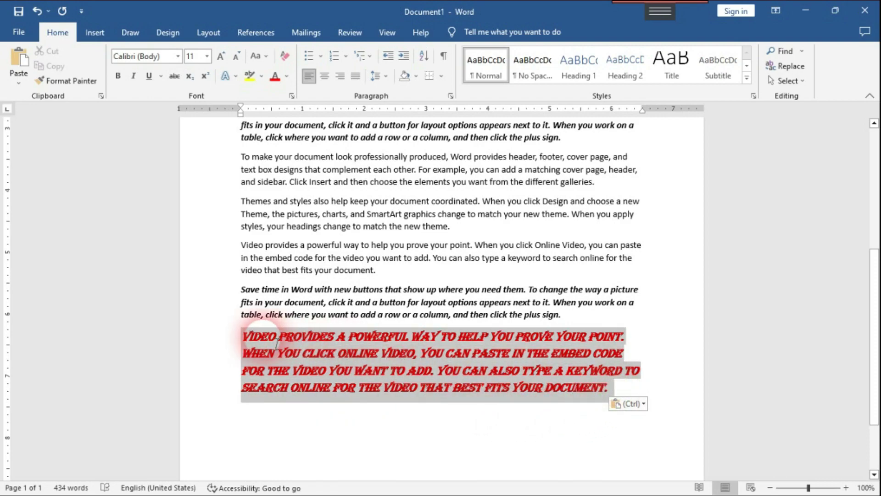
# - Paste the red paragraph once more at the end of the document without copying again, and undo the paste
pyautogui.click(269, 418)
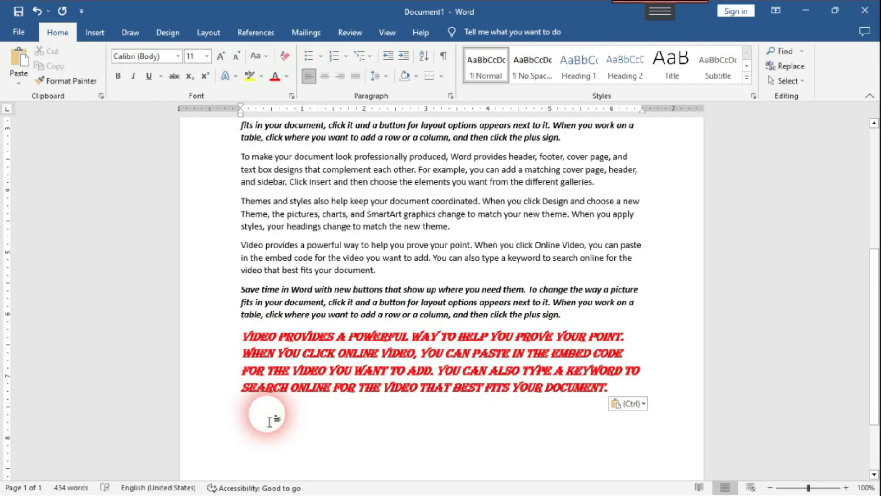
pyautogui.hotkey('ctrl', 'v')
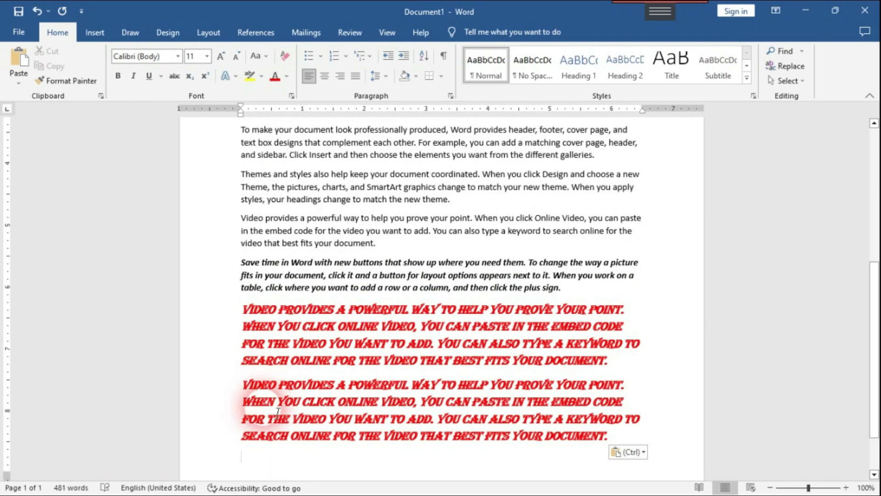
pyautogui.hotkey('ctrl', 'z')
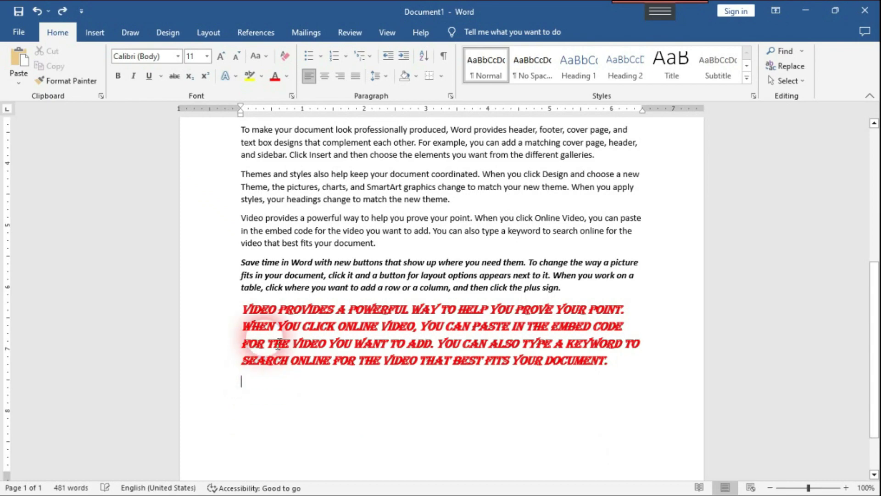
# - Copy the bold italic "Save time" paragraph above the last red paragraph and paste it below that red paragraph
pyautogui.click(242, 265)
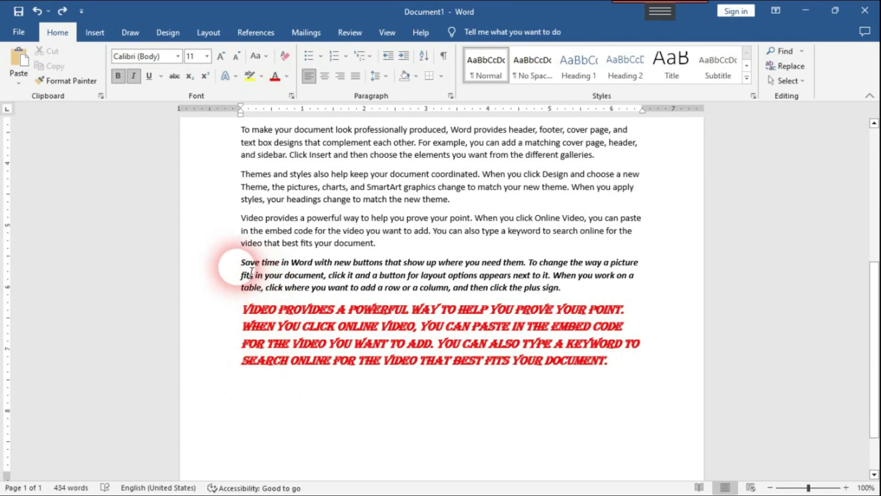
pyautogui.moveTo(241, 262); pyautogui.dragTo(562, 294)
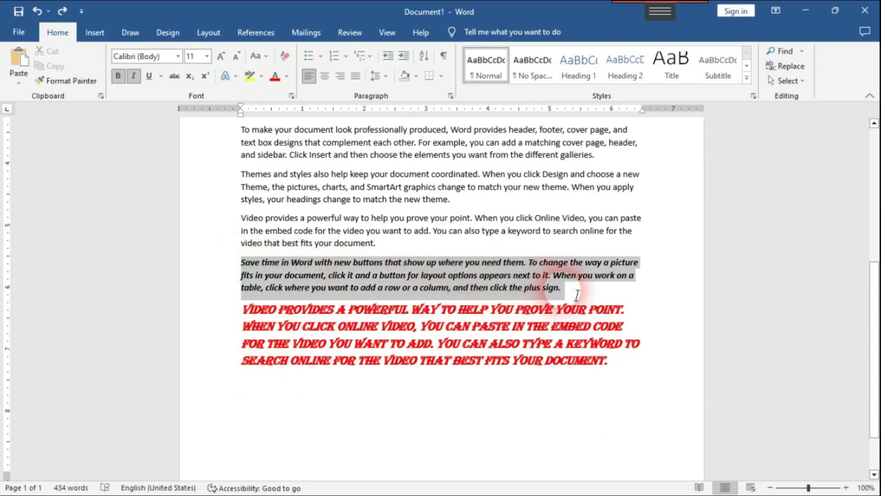
pyautogui.hotkey('ctrl', 'c')
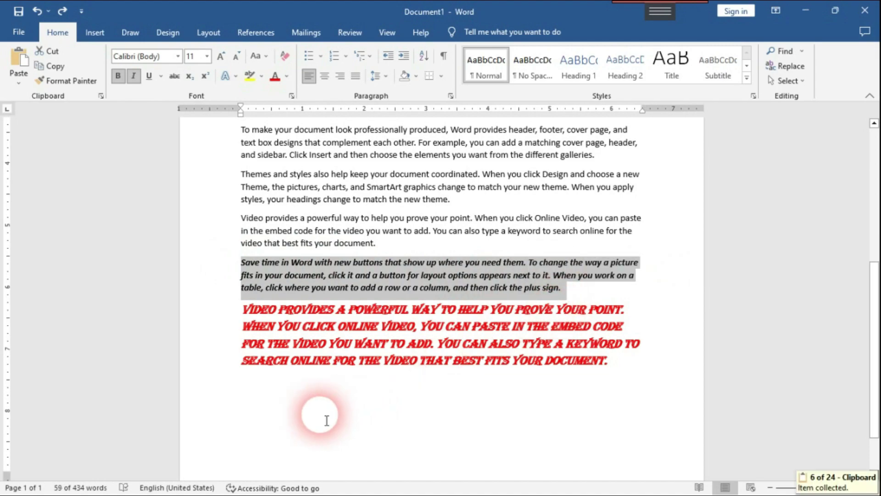
pyautogui.click(266, 399)
pyautogui.hotkey('ctrl', 'v')
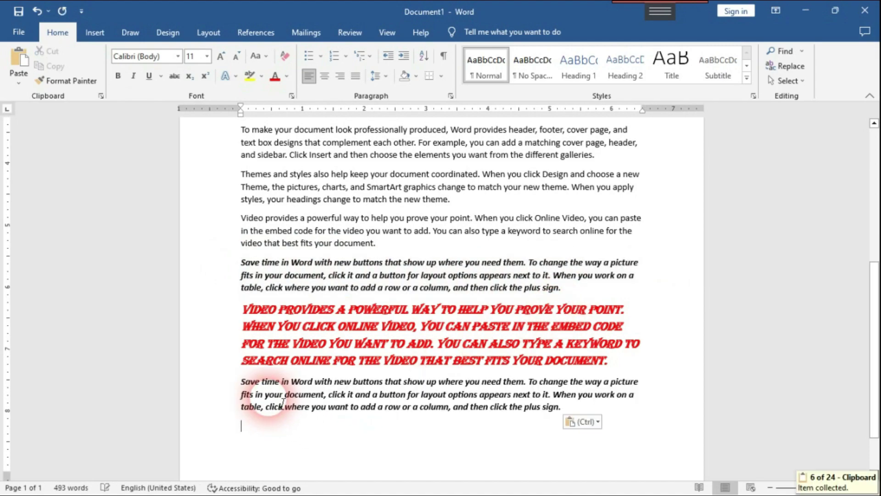
pyautogui.moveTo(242, 308); pyautogui.dragTo(610, 366)
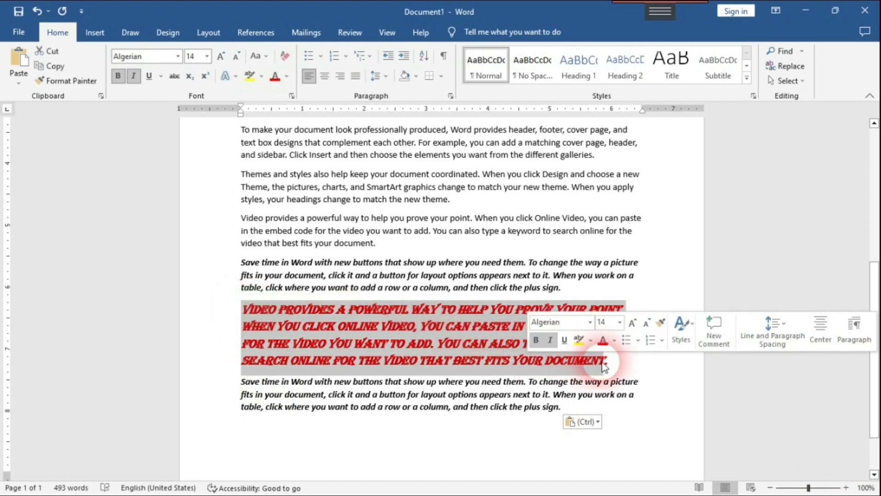
pyautogui.click(286, 426)
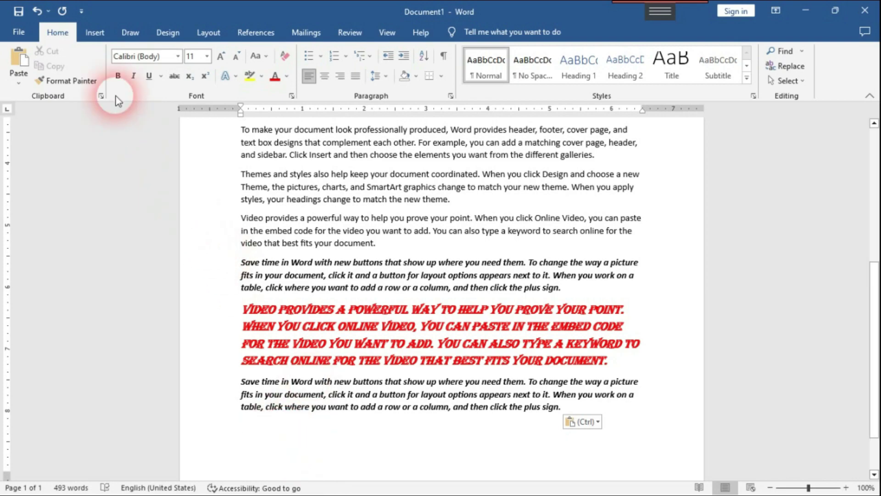
# - Clear all collected items from the Office Clipboard and delete the three formatted paragraphs pasted at the document's end
pyautogui.click(102, 97)
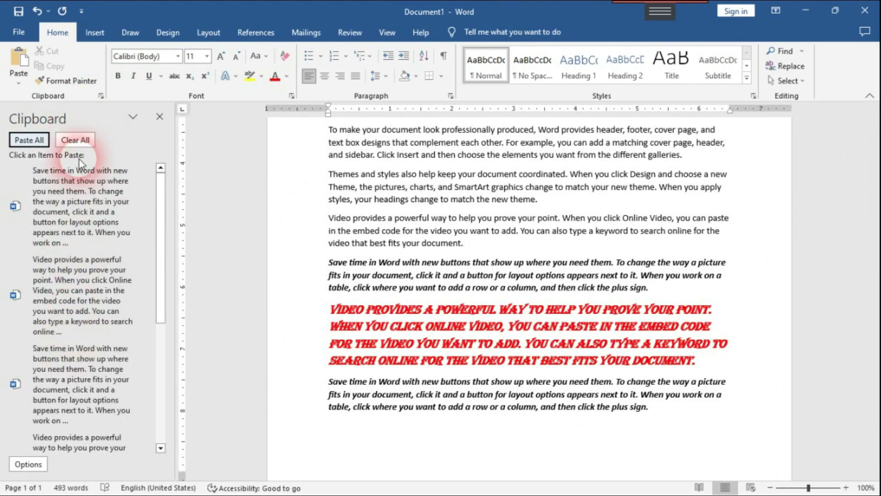
pyautogui.click(84, 141)
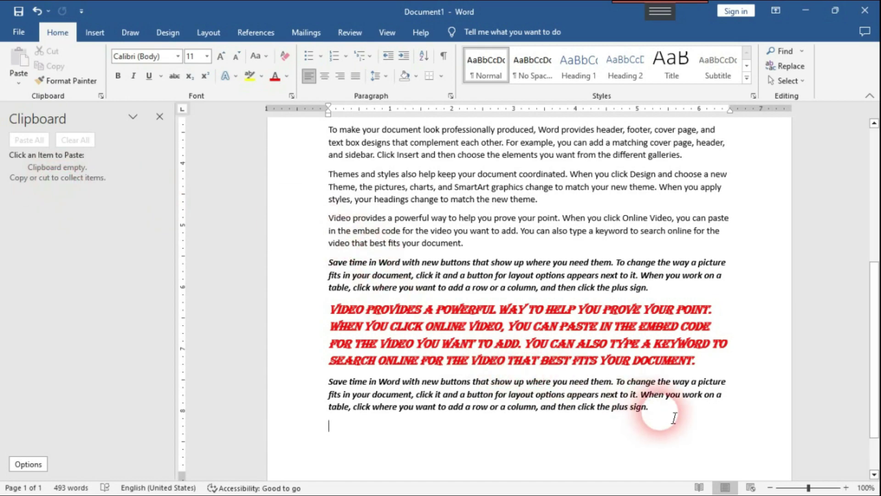
pyautogui.moveTo(660, 412); pyautogui.dragTo(329, 263)
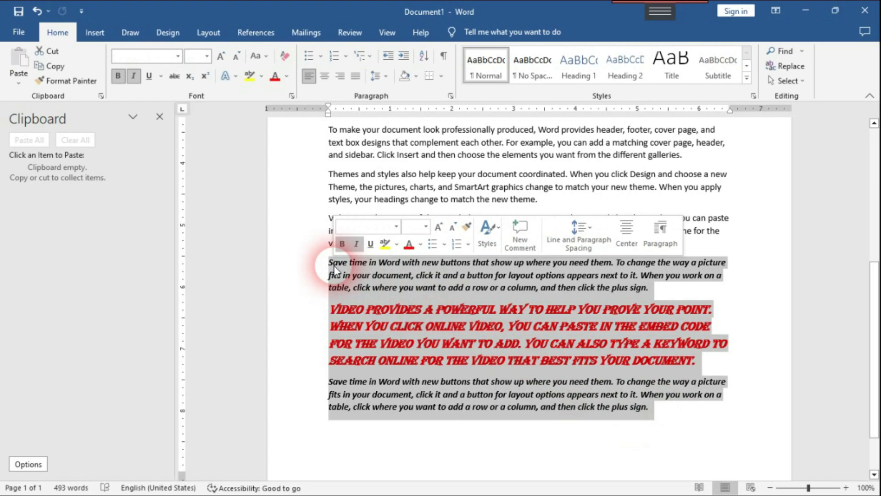
pyautogui.press('Delete')
# - Copy the red "Video provides", the bold italic "Save time" and the lower plain "Themes and styles" paragraphs one by one into the Office Clipboard
pyautogui.scroll(5, 353, 273)
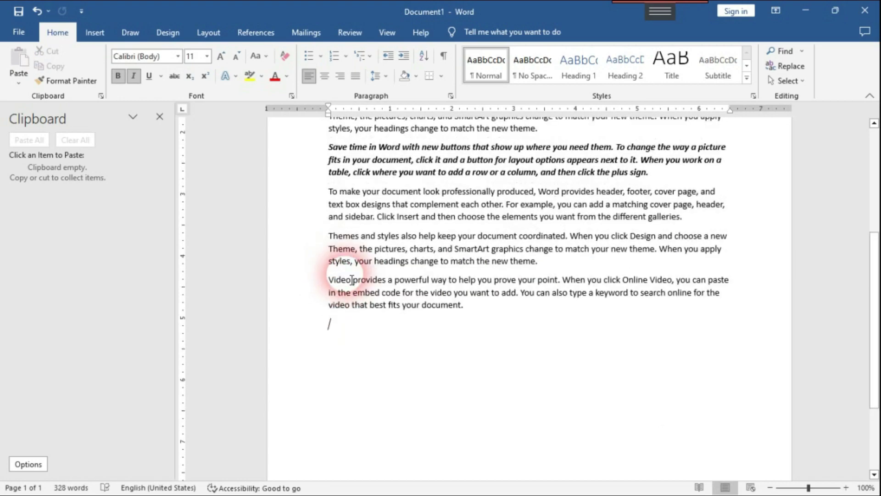
pyautogui.scroll(2, 359, 280)
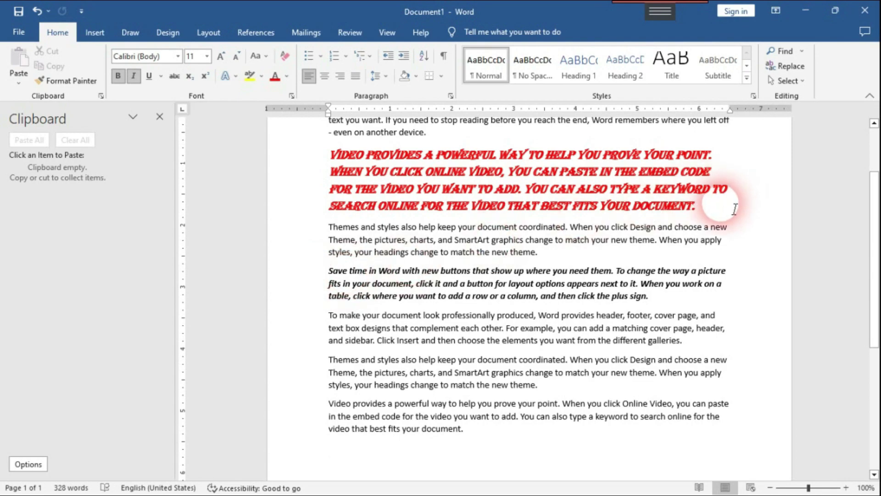
pyautogui.moveTo(710, 204); pyautogui.dragTo(329, 155)
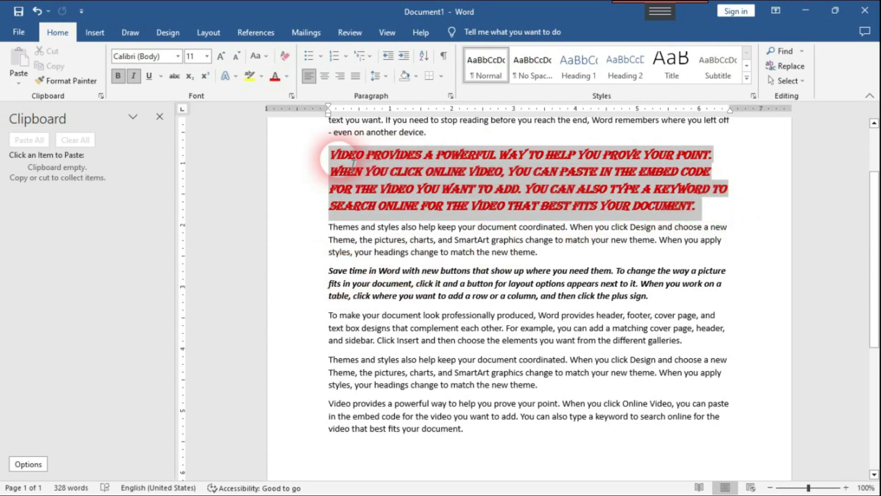
pyautogui.click(56, 66)
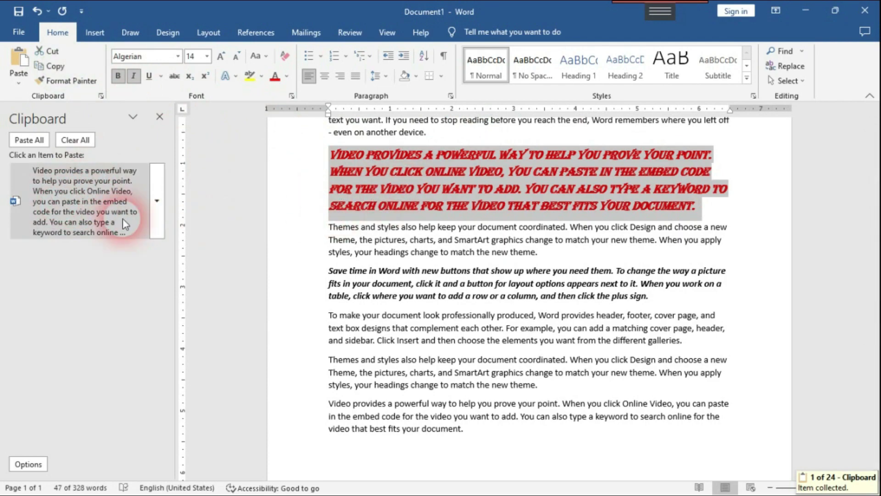
pyautogui.moveTo(650, 298); pyautogui.dragTo(248, 276)
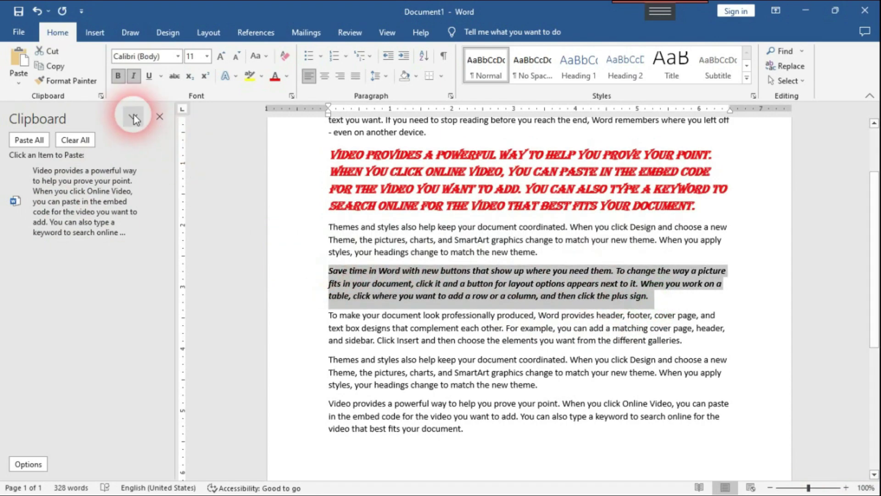
pyautogui.click(67, 69)
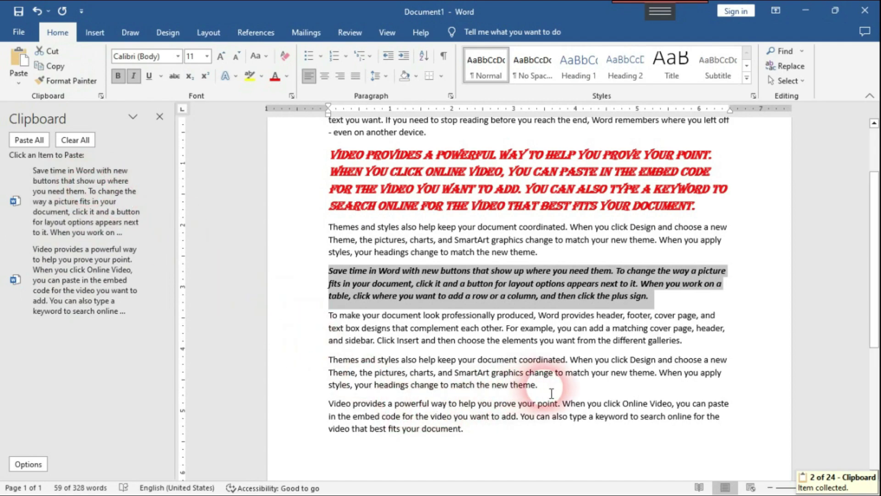
pyautogui.moveTo(540, 387); pyautogui.dragTo(326, 364)
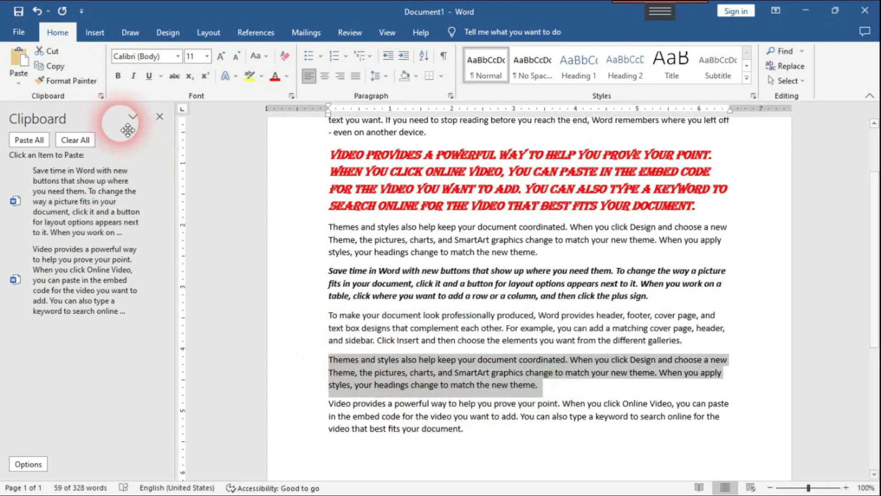
pyautogui.click(63, 68)
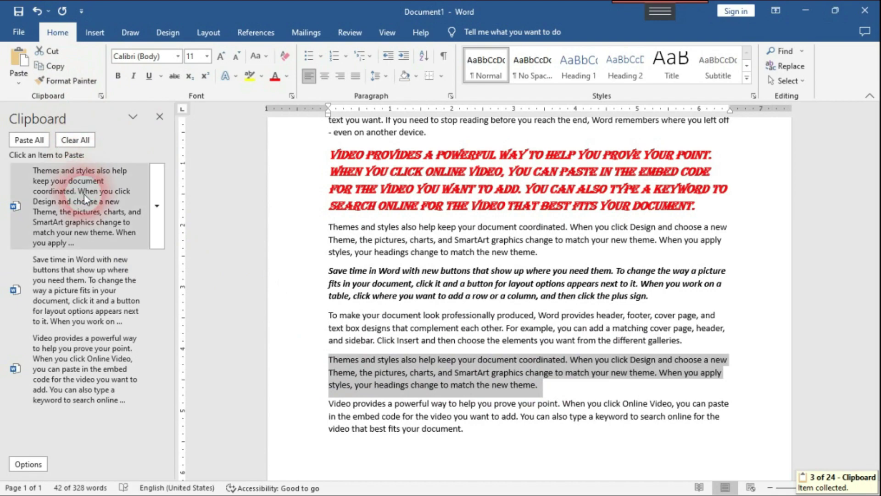
# - Paste the collected "Save time", red "Video provides" and "Themes and styles" items in that order on a new line at the document's end
pyautogui.click(476, 432)
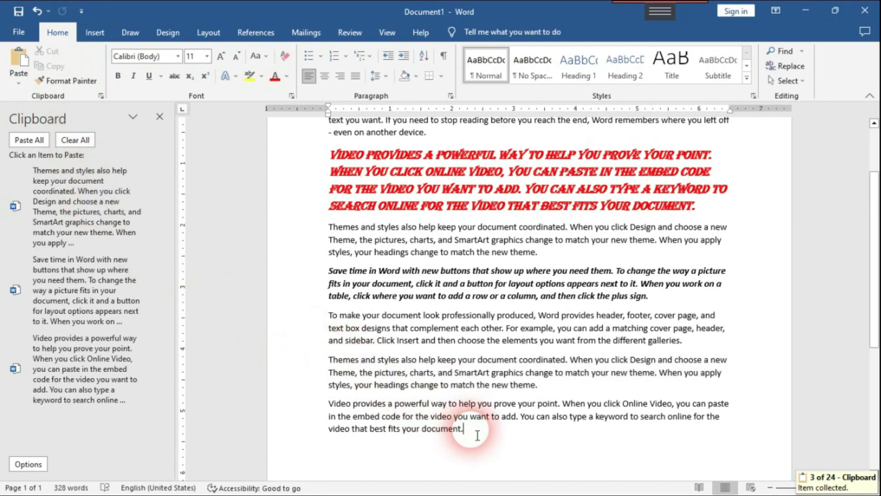
pyautogui.press('Return')
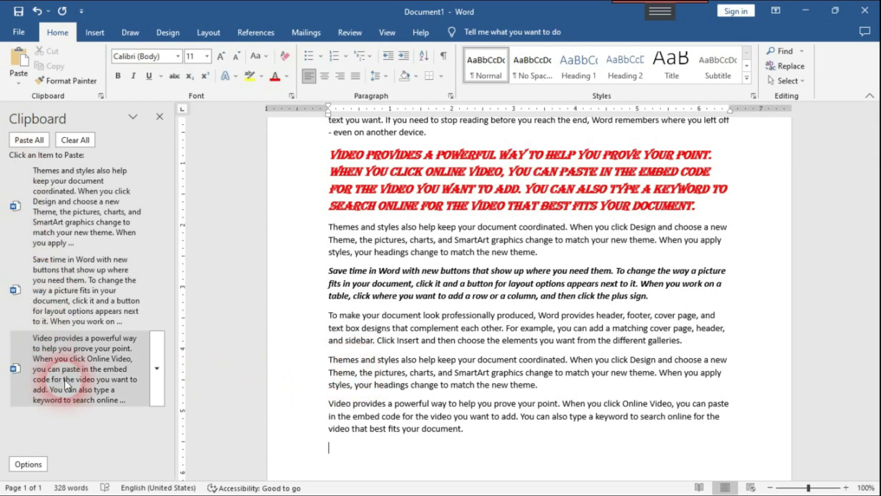
pyautogui.click(84, 297)
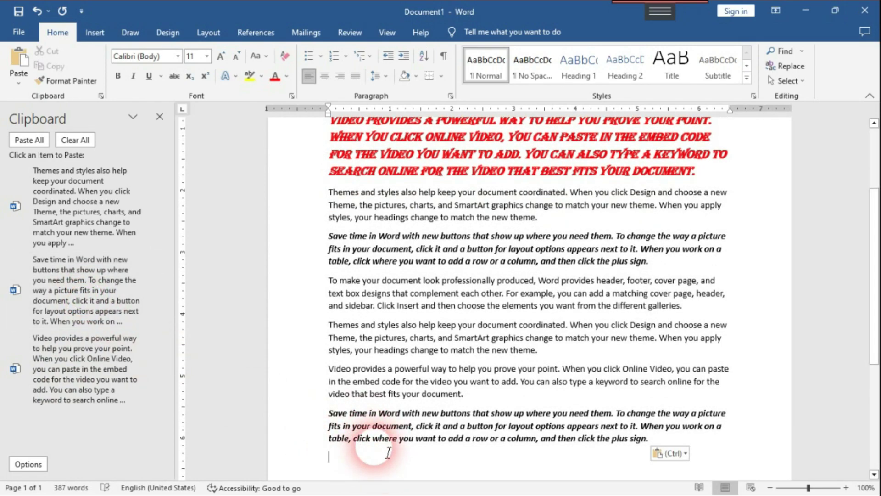
pyautogui.scroll(1, 390, 349)
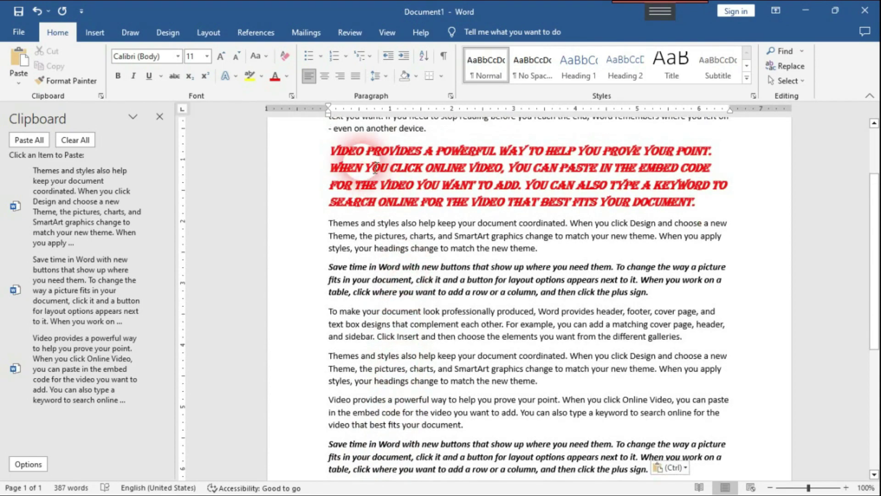
pyautogui.scroll(-2, 385, 173)
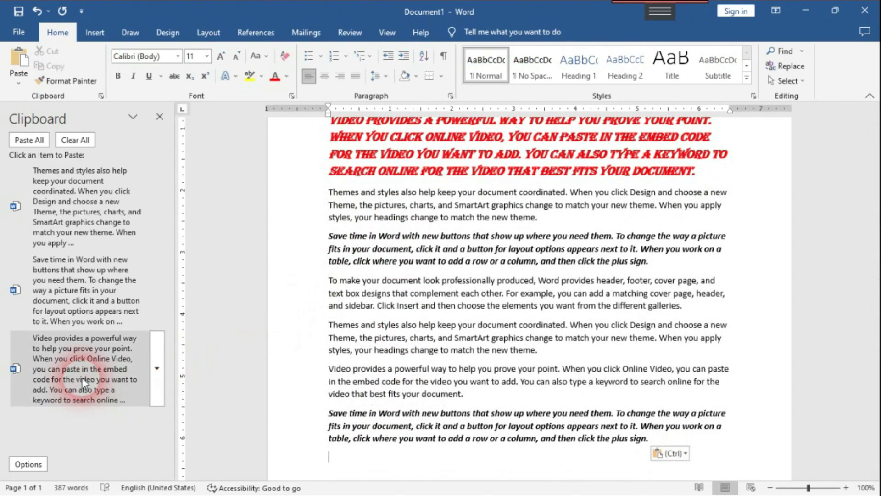
pyautogui.click(82, 377)
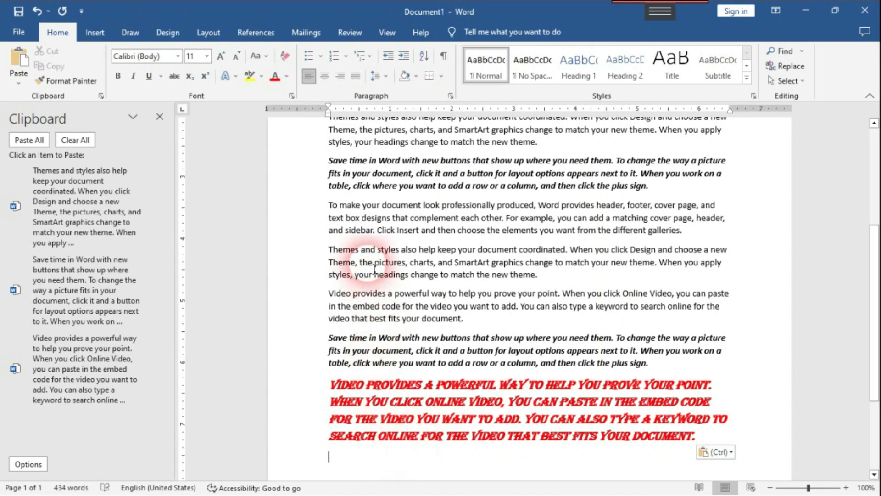
pyautogui.click(97, 200)
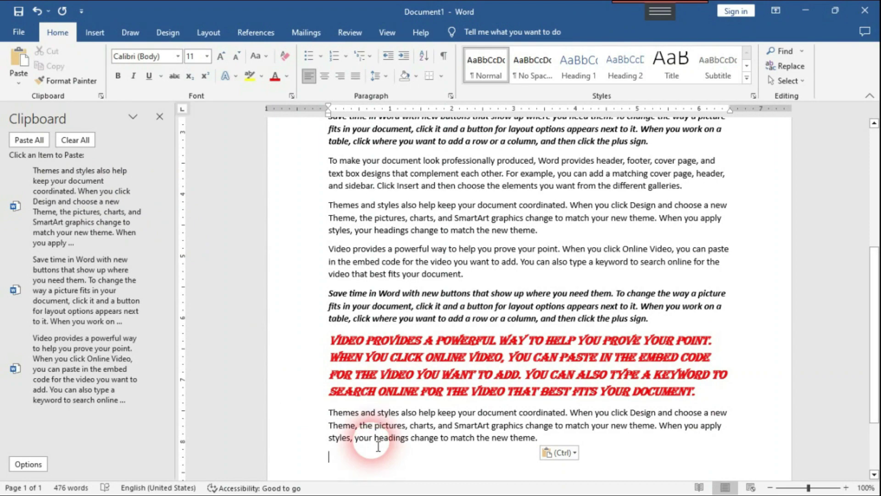
pyautogui.moveTo(155, 223)
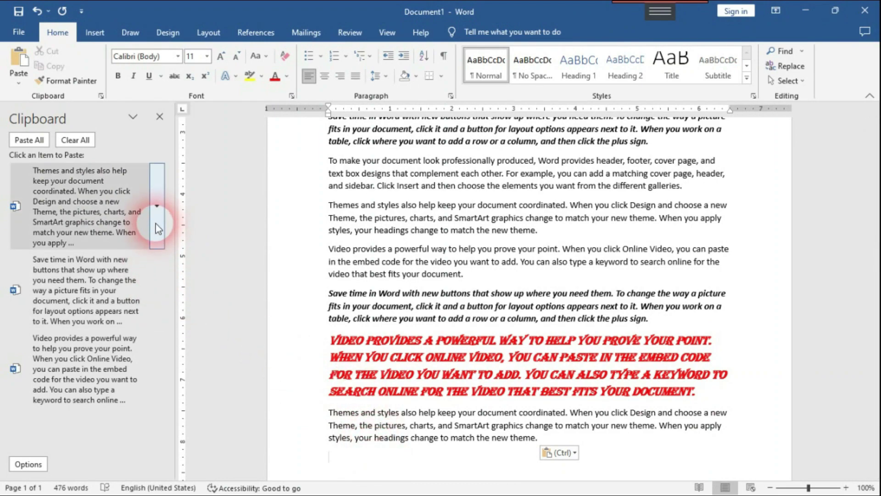
# - Cut the "Reading is easier" paragraph from the beginning of the document
pyautogui.scroll(5, 500, 275)
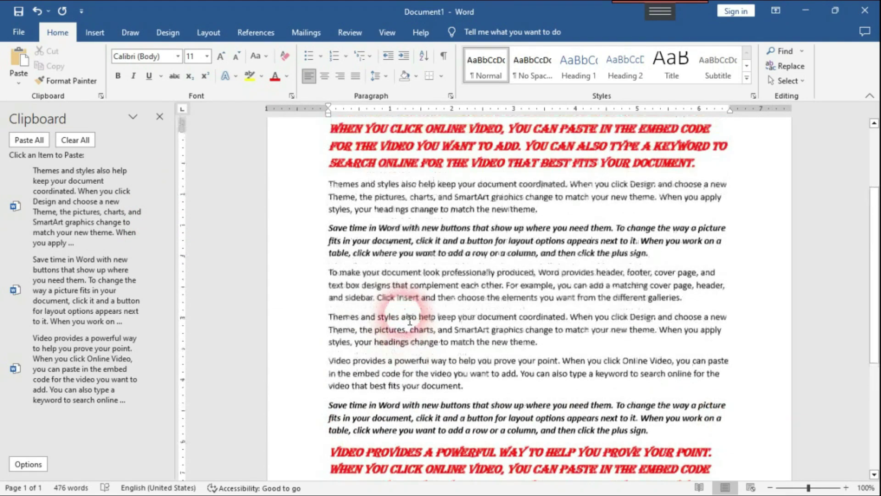
pyautogui.scroll(2, 500, 276)
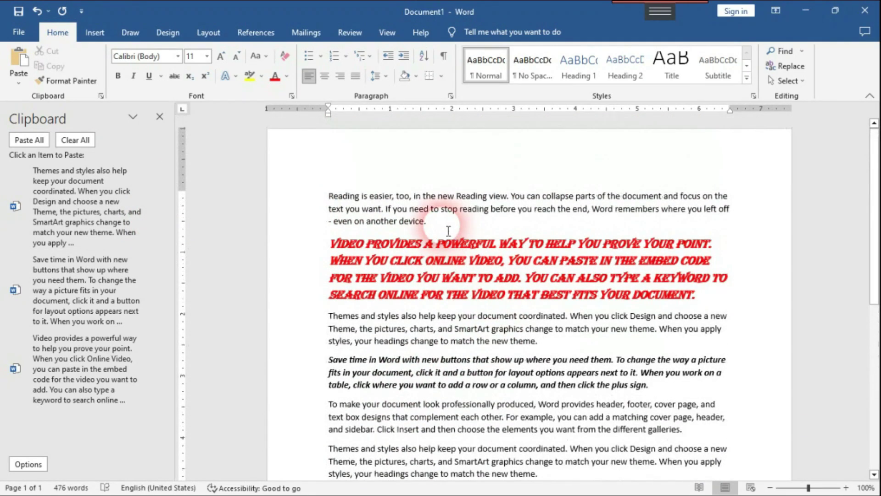
pyautogui.moveTo(392, 221); pyautogui.dragTo(316, 190)
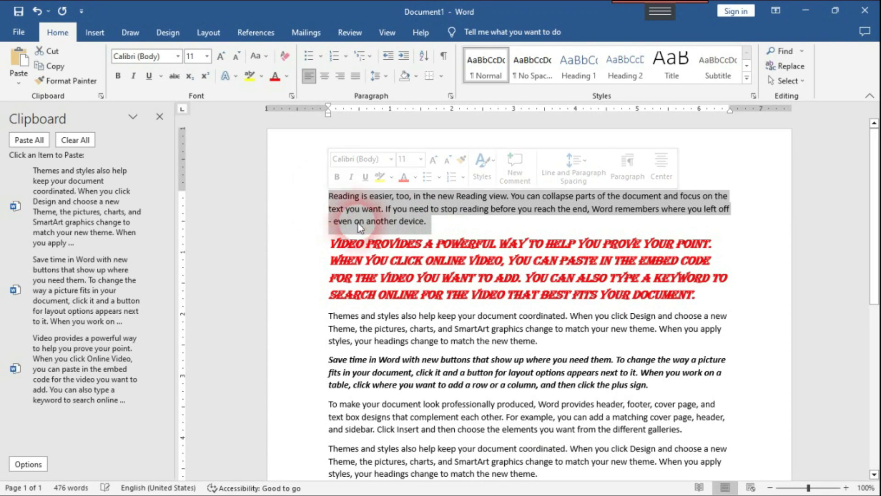
pyautogui.click(68, 81)
pyautogui.click(48, 51)
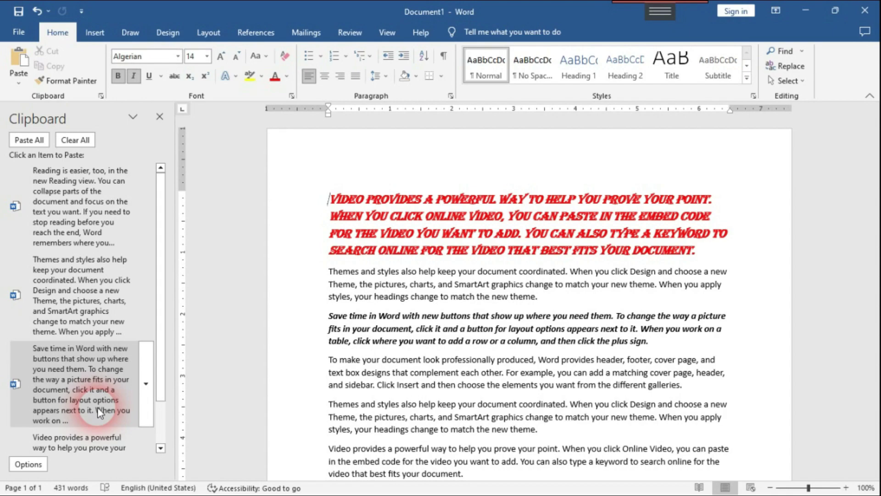
# - Copy the word "new" from the end of the first "Themes and styles" paragraph into the Office Clipboard
pyautogui.click(545, 306)
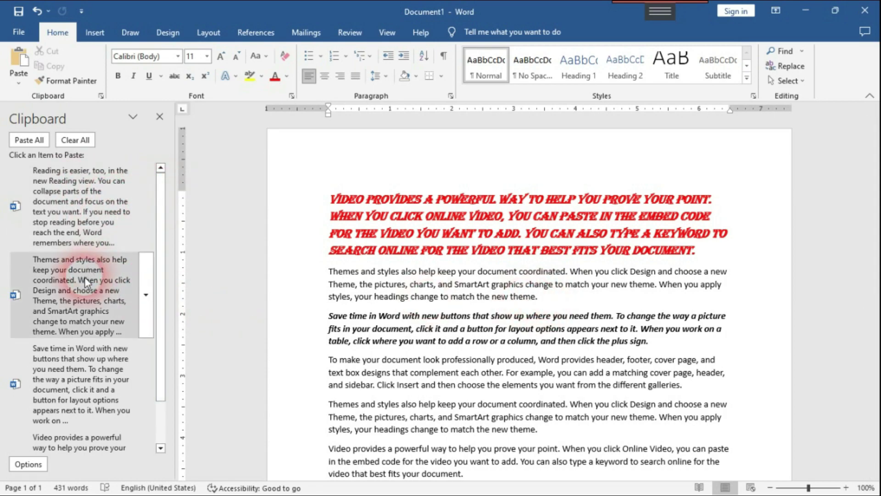
pyautogui.scroll(-1, 70, 358)
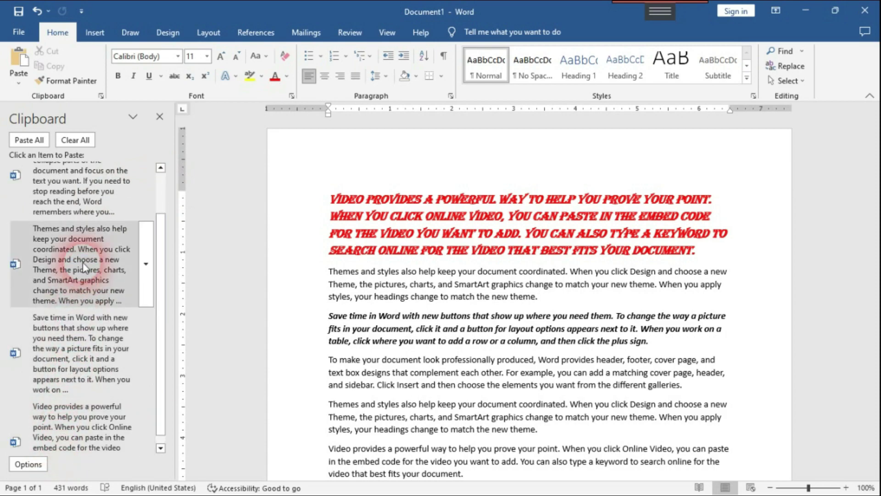
pyautogui.scroll(1, 85, 207)
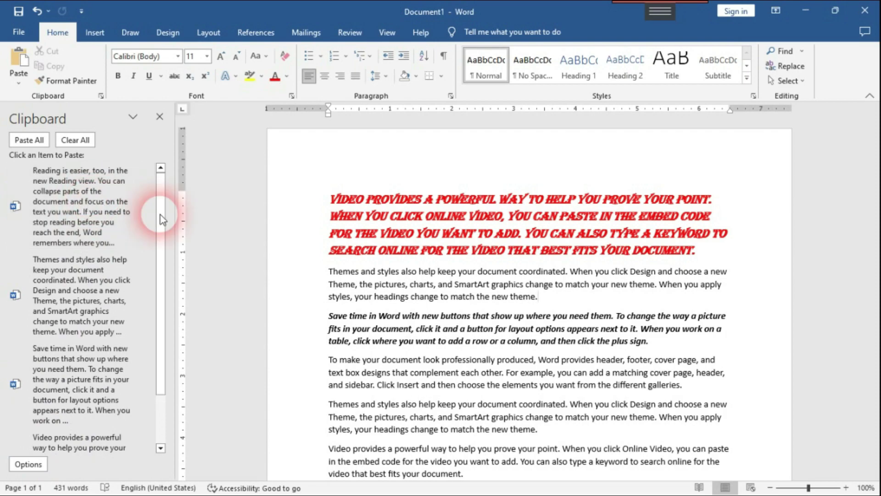
pyautogui.doubleClick(500, 297)
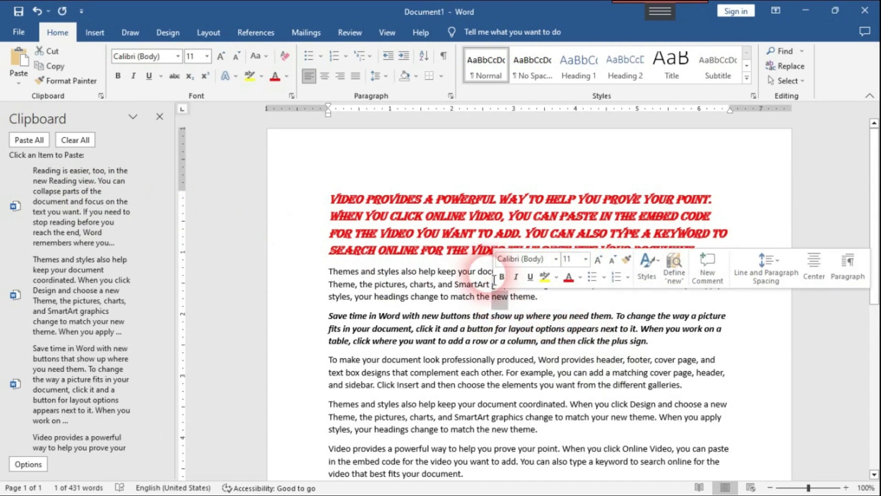
pyautogui.click(55, 66)
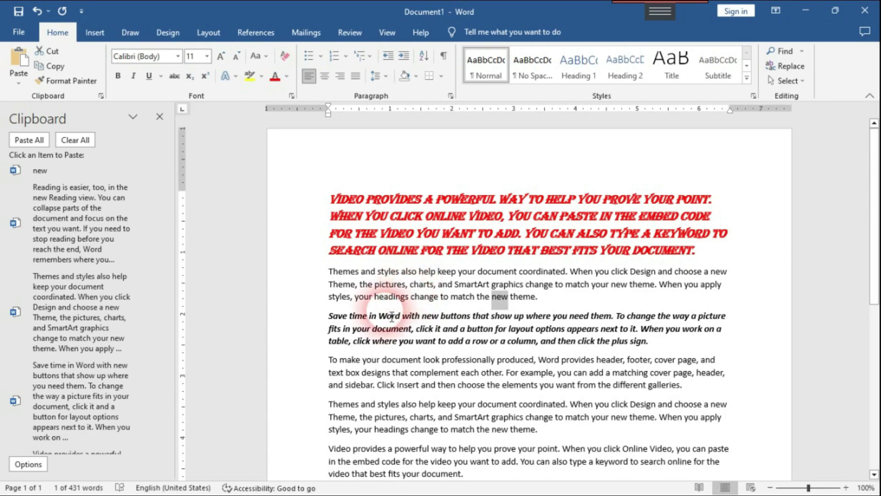
# - Cut the "To make your document look professionally produced" paragraph below the first bold italic paragraph
pyautogui.scroll(-1, 148, 388)
pyautogui.moveTo(147, 389)
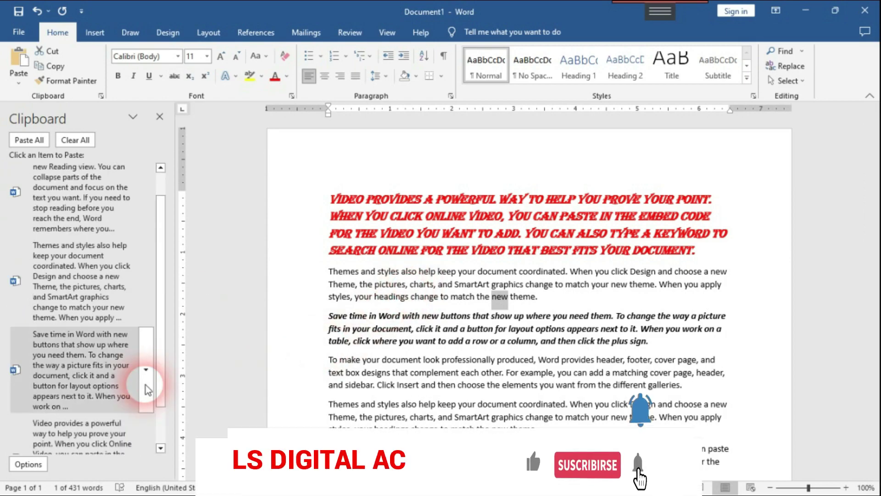
pyautogui.scroll(1, 148, 389)
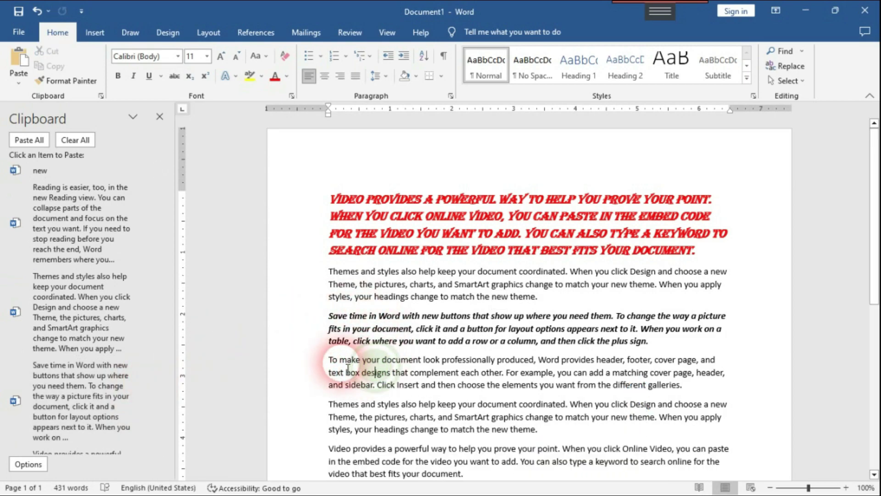
pyautogui.moveTo(299, 360); pyautogui.dragTo(647, 393)
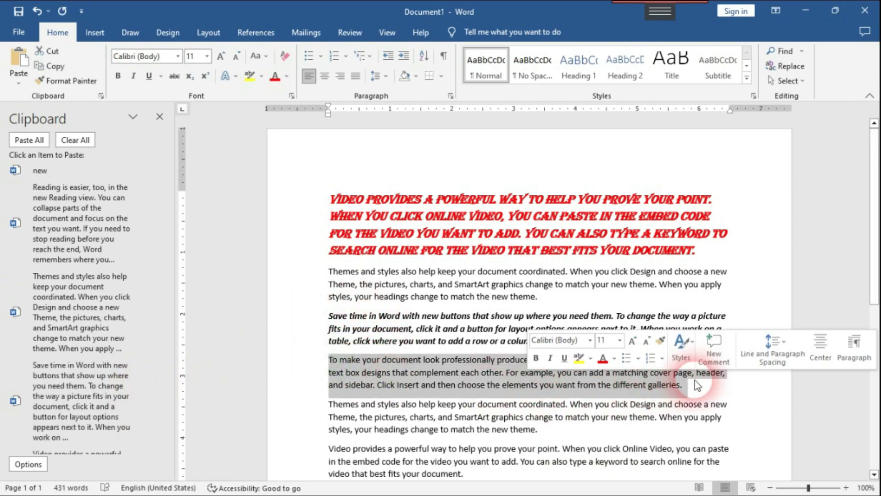
pyautogui.click(55, 52)
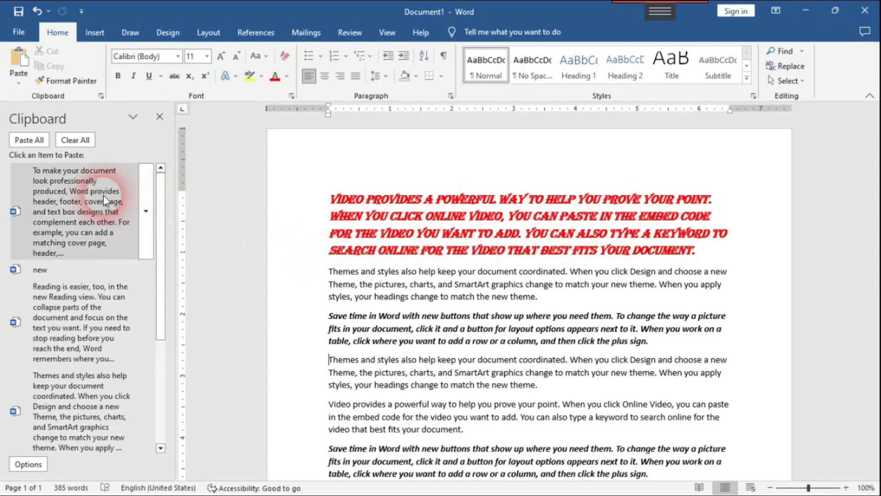
# - Look through all items collected in the Office Clipboard and close it
pyautogui.scroll(-1, 56, 358)
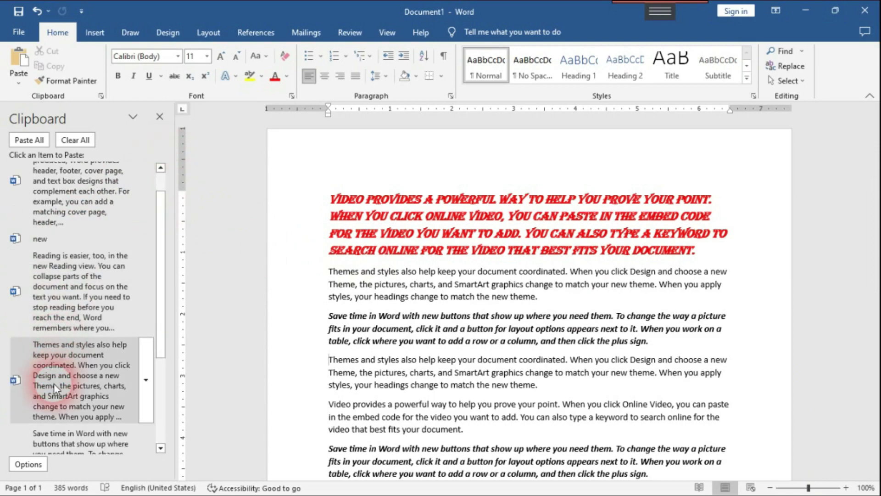
pyautogui.scroll(-1, 54, 395)
pyautogui.scroll(-1, 56, 428)
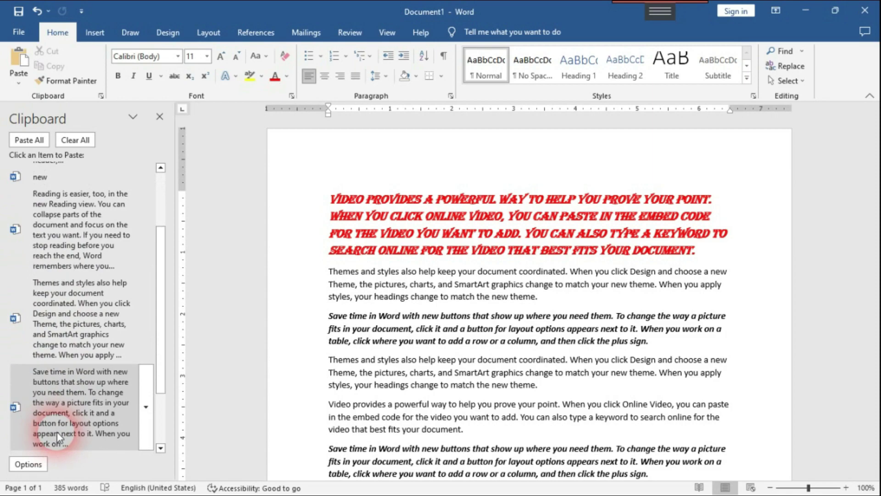
pyautogui.scroll(3, 59, 422)
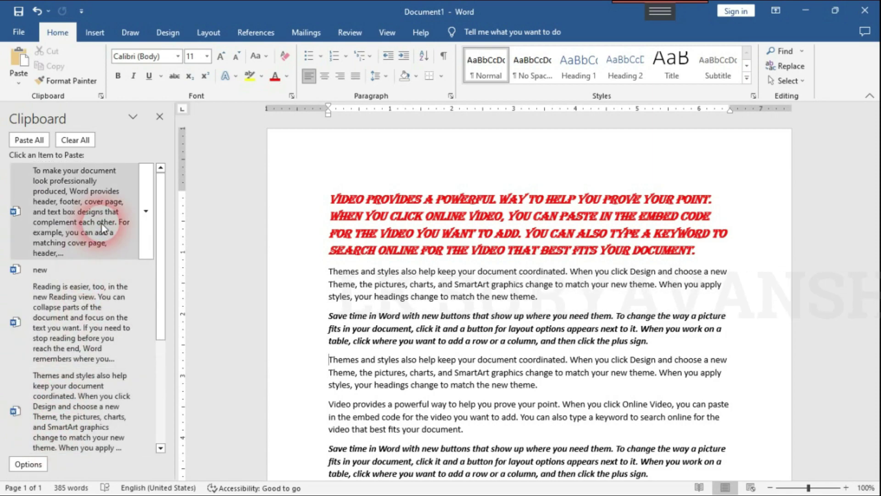
pyautogui.scroll(-4, 105, 227)
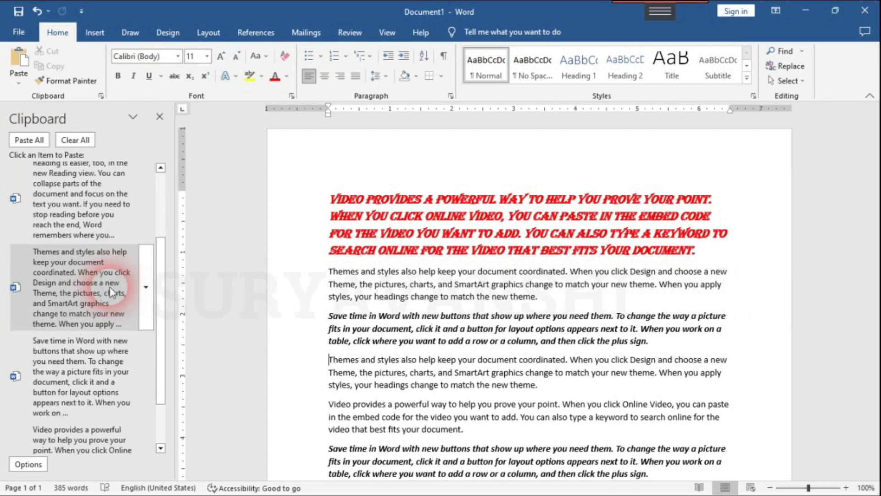
pyautogui.scroll(-1, 112, 289)
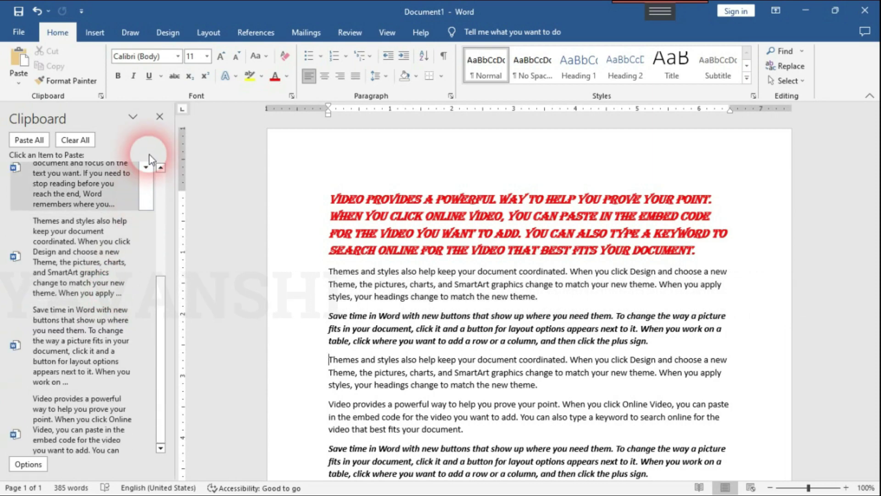
pyautogui.click(159, 116)
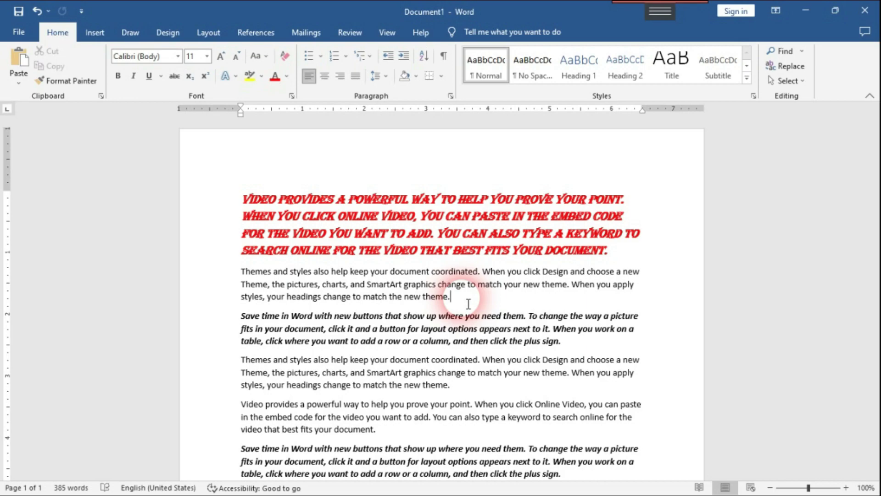
pyautogui.click(6, 85)
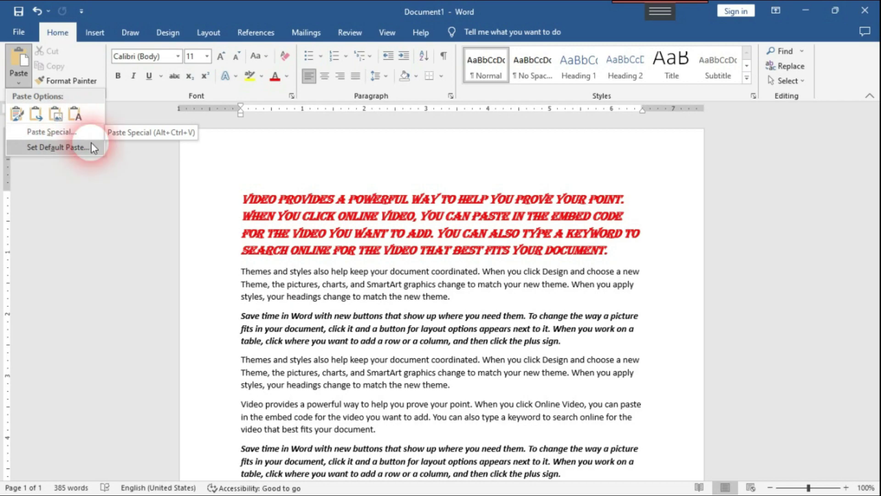
pyautogui.click(374, 286)
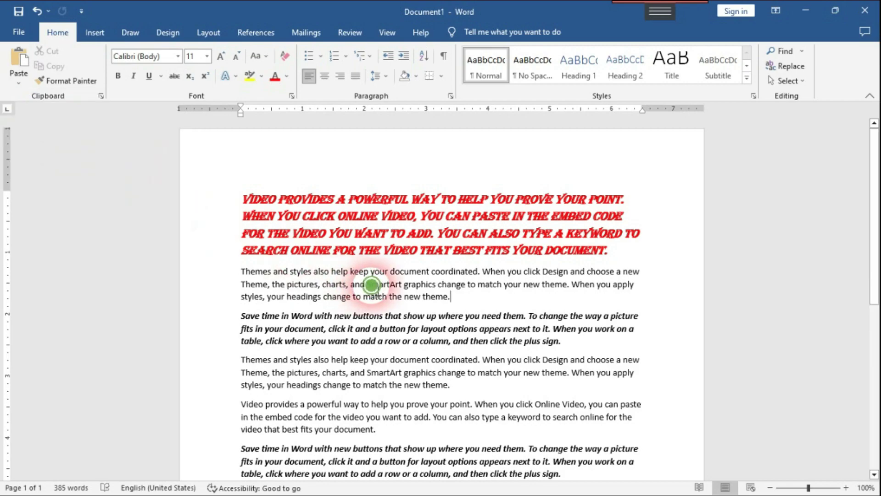
# - Replace the document's entire content with fresh sample paragraphs generated by =rand()
pyautogui.scroll(-3, 386, 290)
pyautogui.scroll(-7, 386, 290)
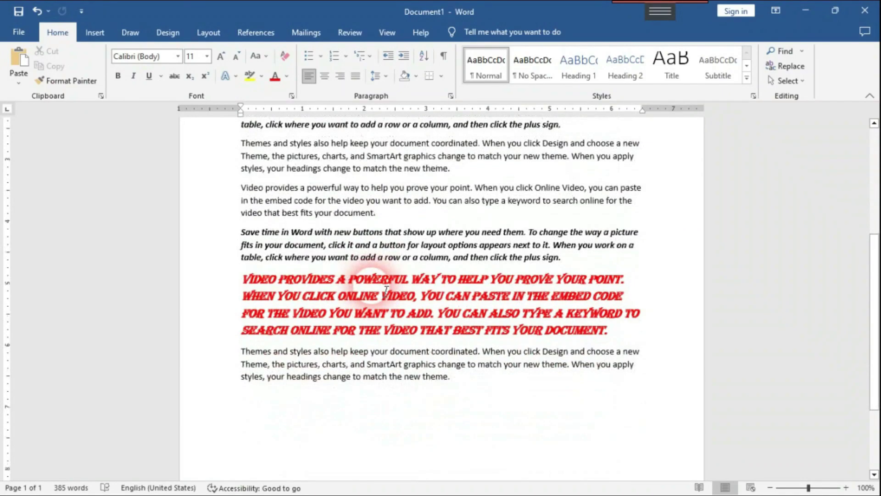
pyautogui.hotkey('ctrl', 'a')
pyautogui.press('Delete')
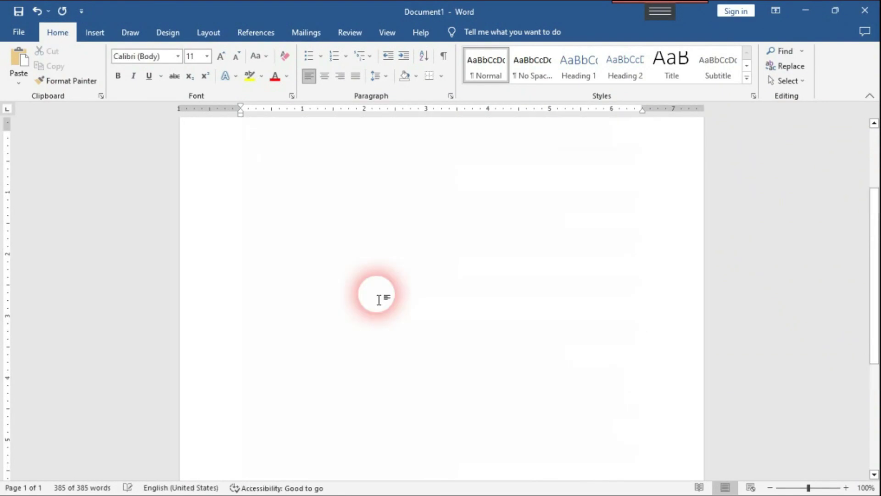
pyautogui.write('=rand()')
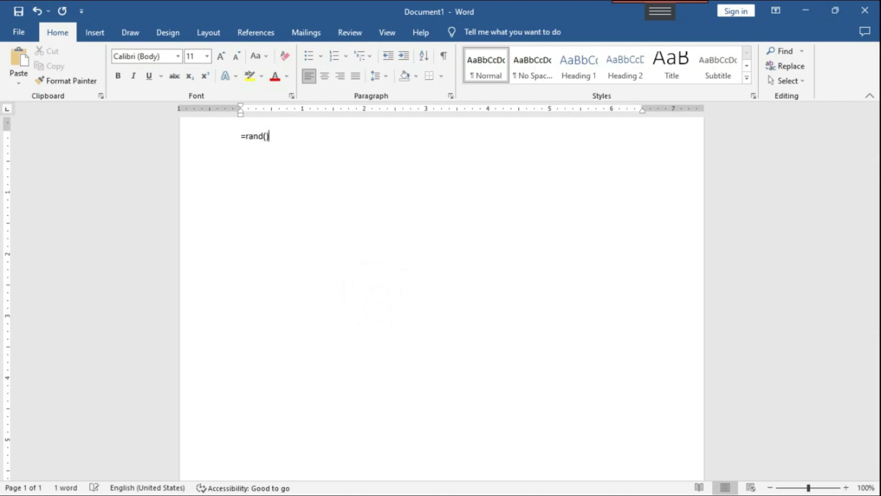
pyautogui.press('Return')
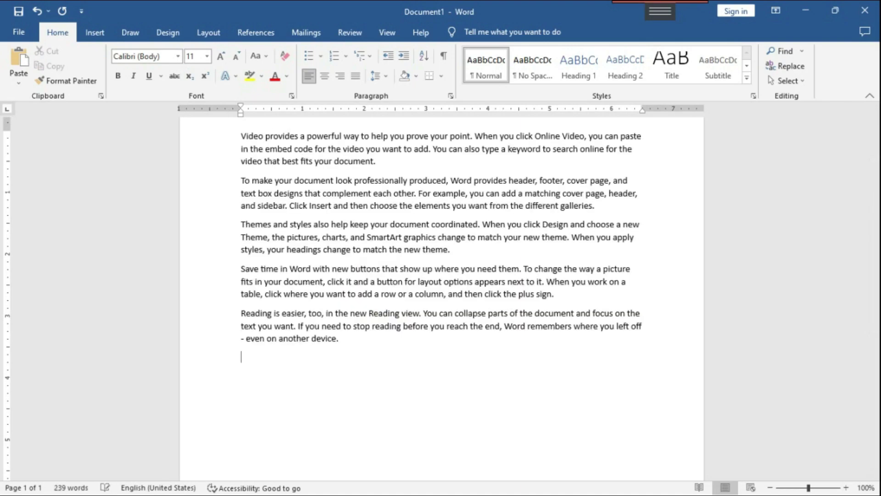
# - Format the first paragraph, "Video provides a powerful way", as bold and italic in the Bell MT font
pyautogui.scroll(2, 413, 285)
pyautogui.tripleClick(324, 210)
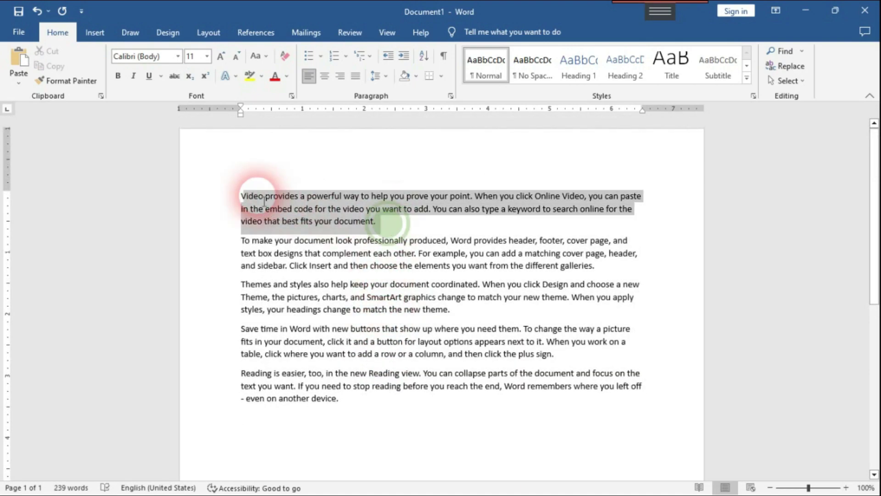
pyautogui.click(118, 76)
pyautogui.click(134, 76)
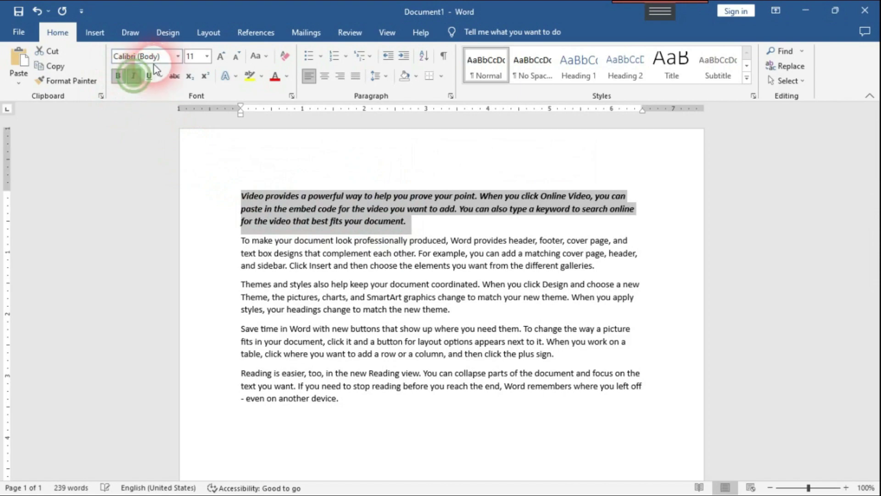
pyautogui.click(179, 57)
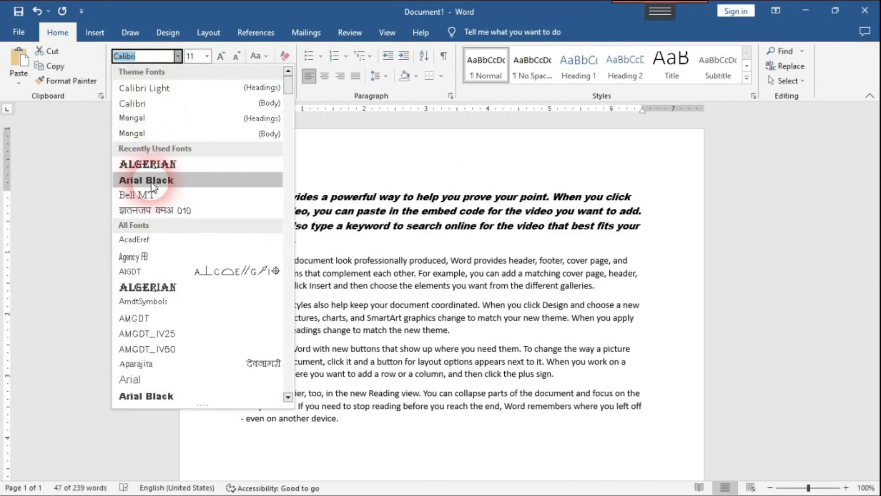
pyautogui.click(154, 195)
# - Enlarge the first paragraph's text to size 20 and colour it with the standard purple
pyautogui.click(221, 56)
pyautogui.click(221, 56)
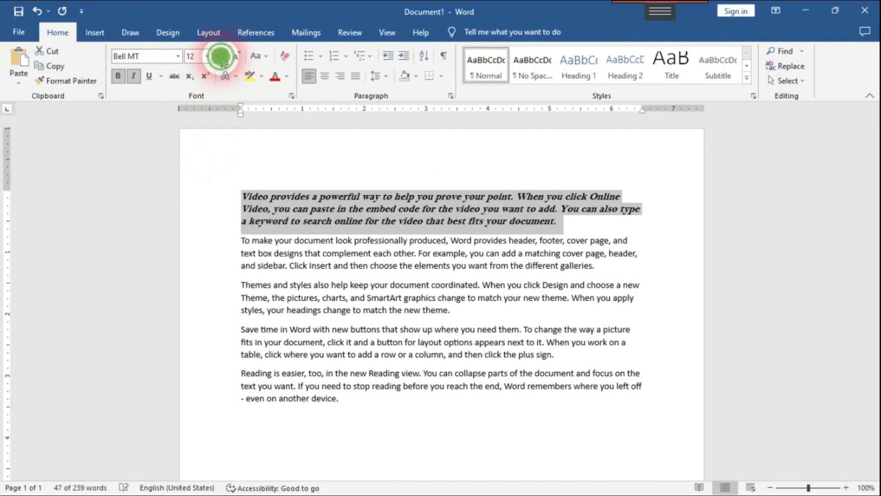
pyautogui.click(221, 56)
pyautogui.click(221, 56)
pyautogui.click(221, 56)
pyautogui.click(286, 77)
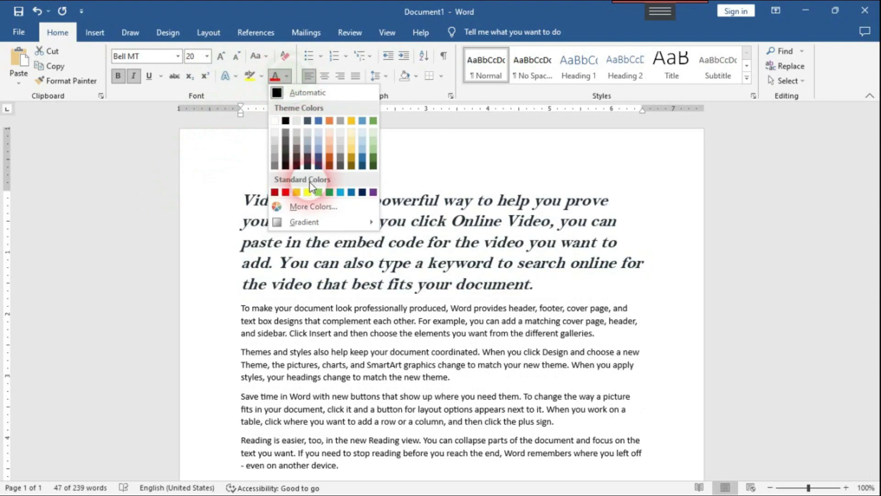
pyautogui.click(374, 193)
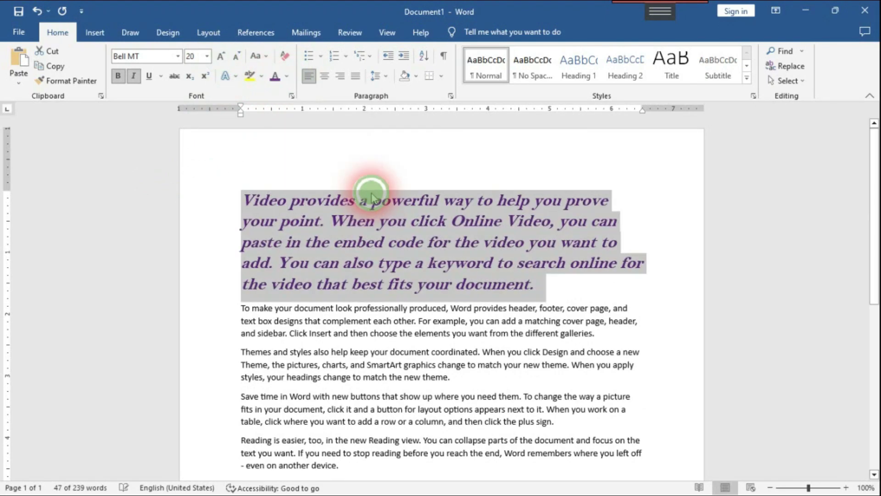
pyautogui.click(558, 284)
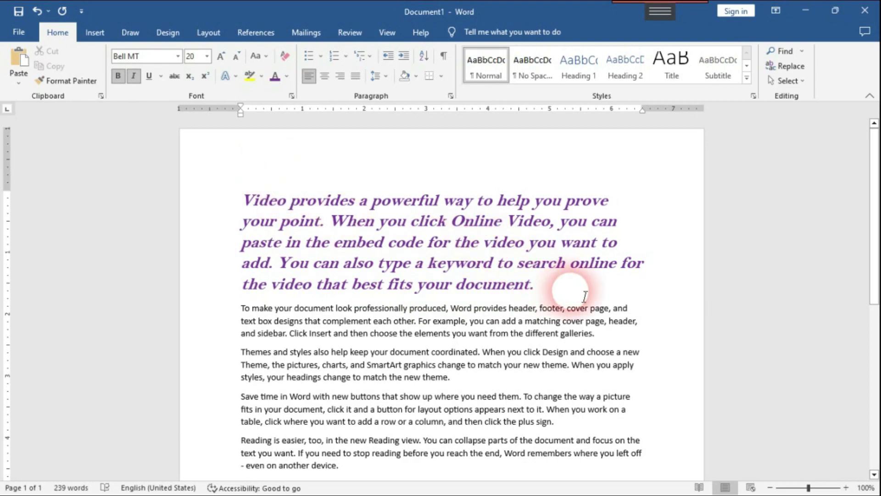
# - Copy the purple first paragraph and place the insertion point on the empty line below the last paragraph
pyautogui.moveTo(579, 295); pyautogui.dragTo(259, 207)
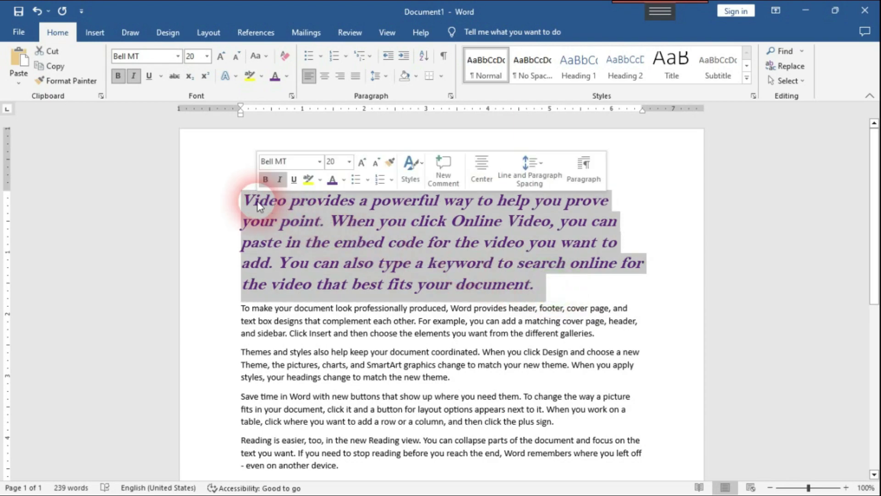
pyautogui.click(63, 71)
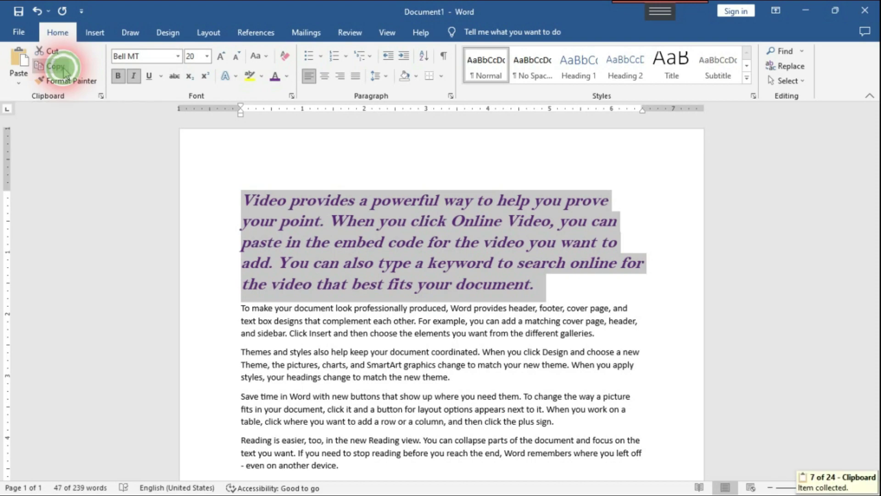
pyautogui.scroll(-1, 287, 252)
pyautogui.scroll(-2, 286, 252)
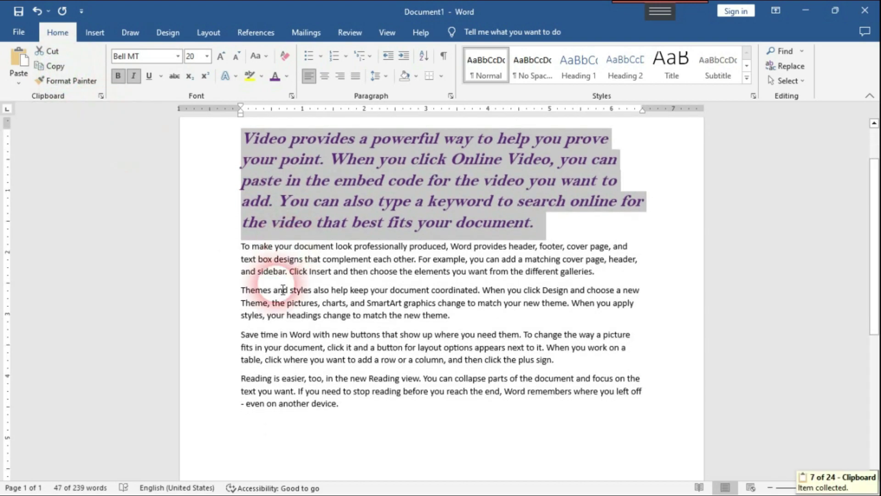
pyautogui.click(240, 422)
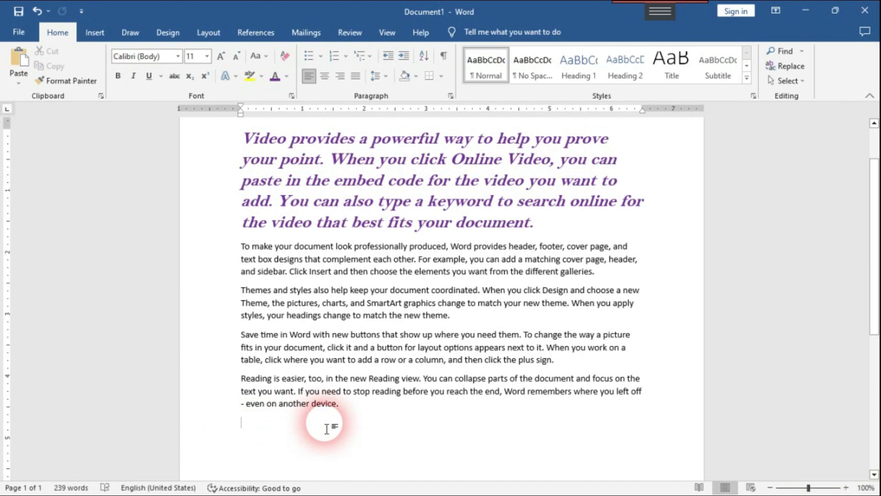
pyautogui.scroll(-1, 275, 415)
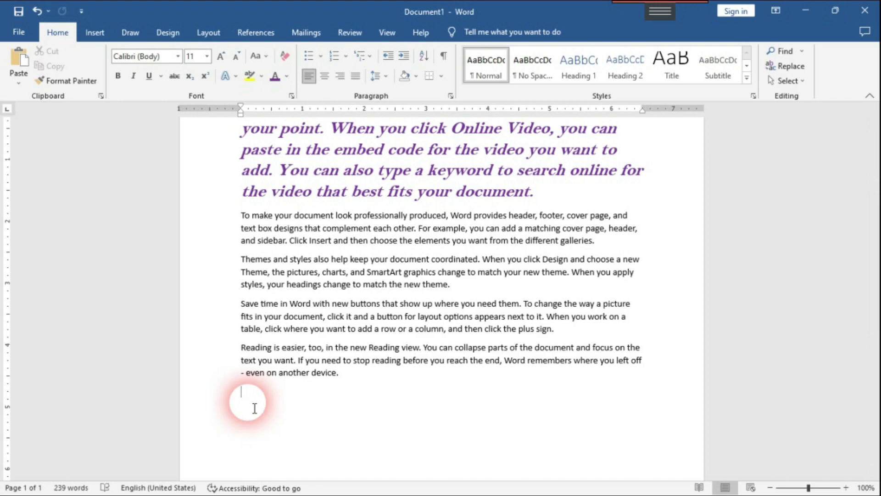
pyautogui.click(20, 90)
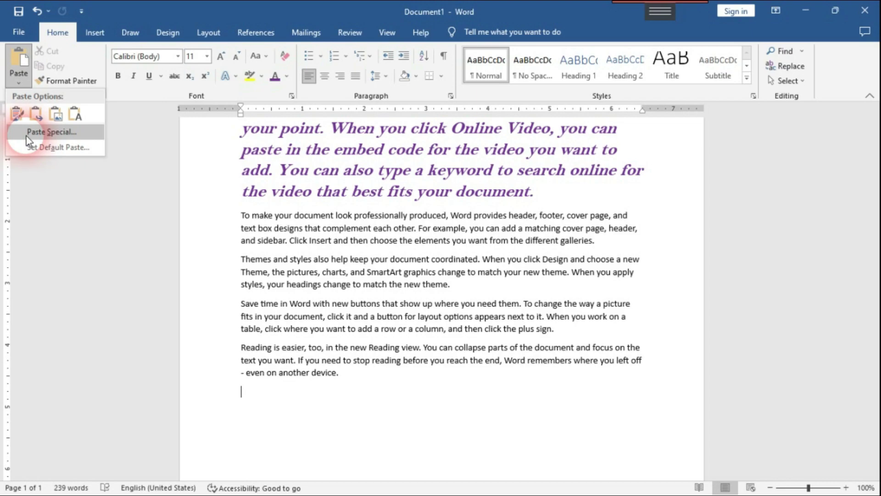
pyautogui.click(26, 136)
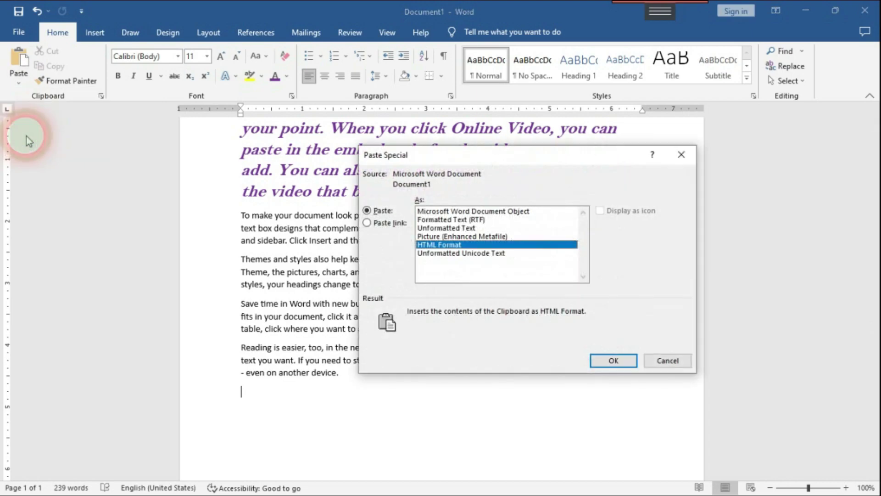
pyautogui.moveTo(392, 158); pyautogui.dragTo(358, 168)
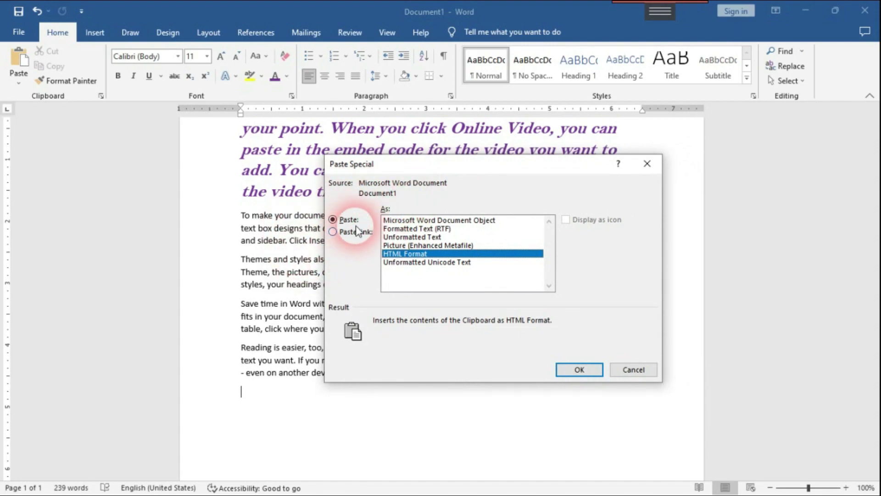
pyautogui.click(646, 164)
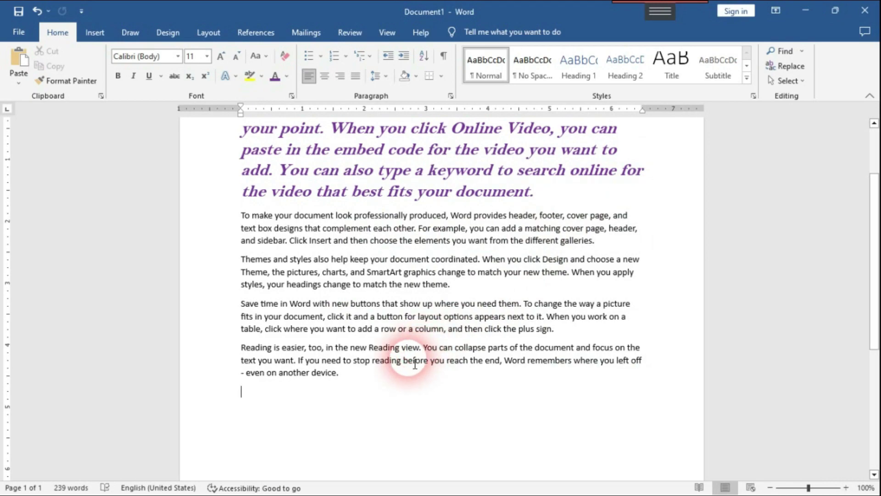
# - Use Paste Special to insert the copied paragraph as a Microsoft Word Document Object displayed as an icon
pyautogui.hotkey('ctrl', 'alt', 'v')
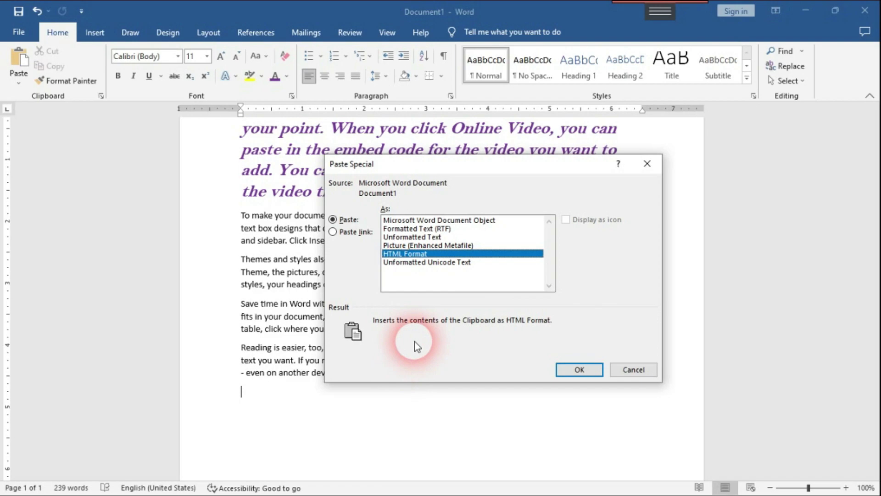
pyautogui.click(410, 222)
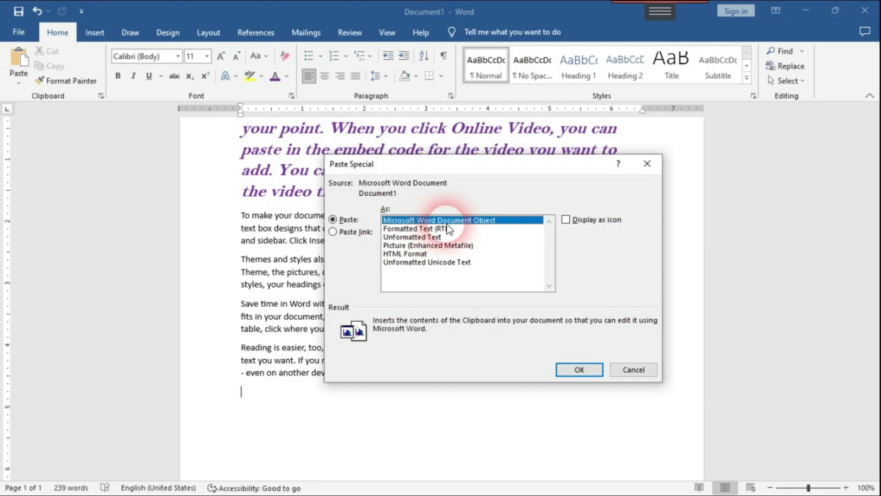
pyautogui.moveTo(504, 166); pyautogui.dragTo(540, 153)
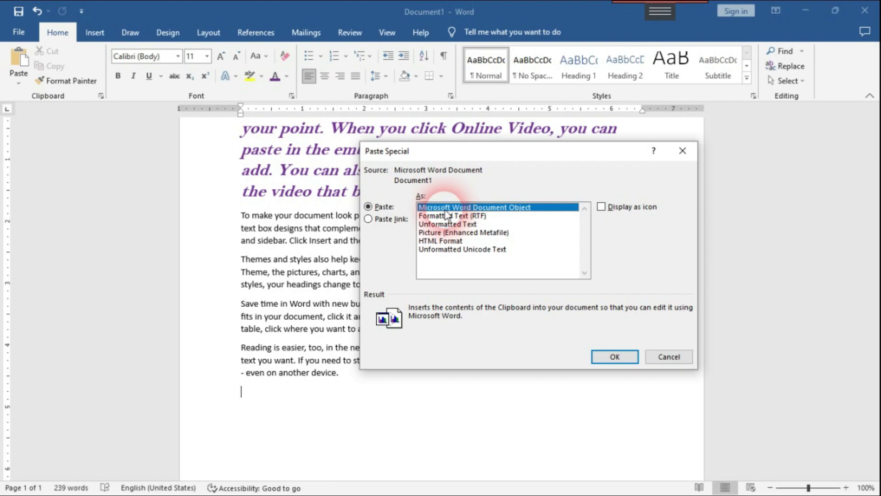
pyautogui.click(601, 207)
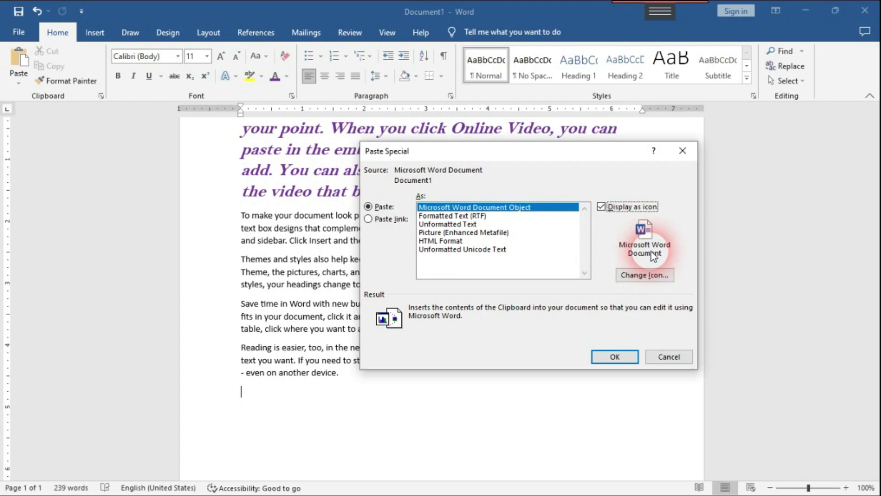
pyautogui.click(628, 354)
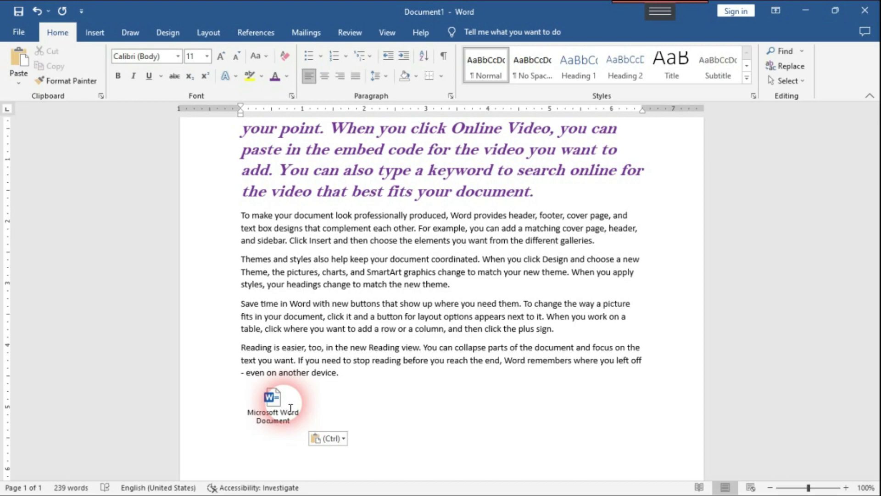
# - View the embedded document behind the Microsoft Word Document icon, close it, and delete the icon from the page
pyautogui.scroll(3, 290, 408)
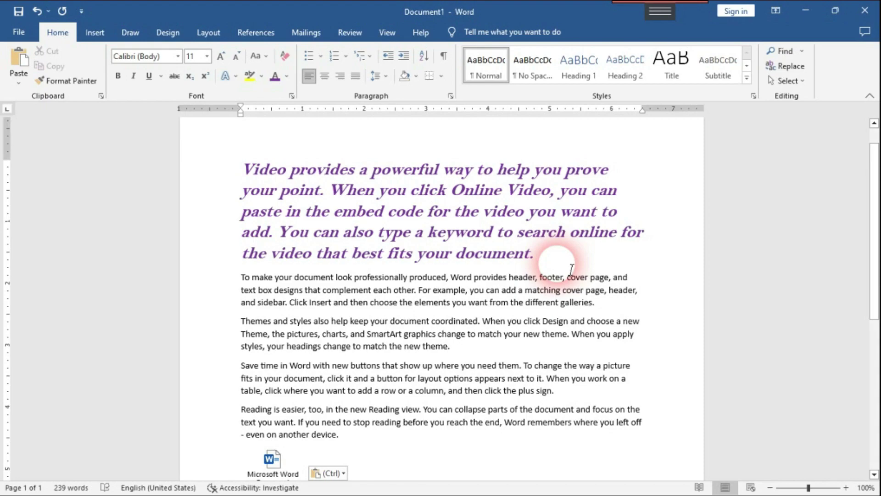
pyautogui.scroll(-1, 551, 257)
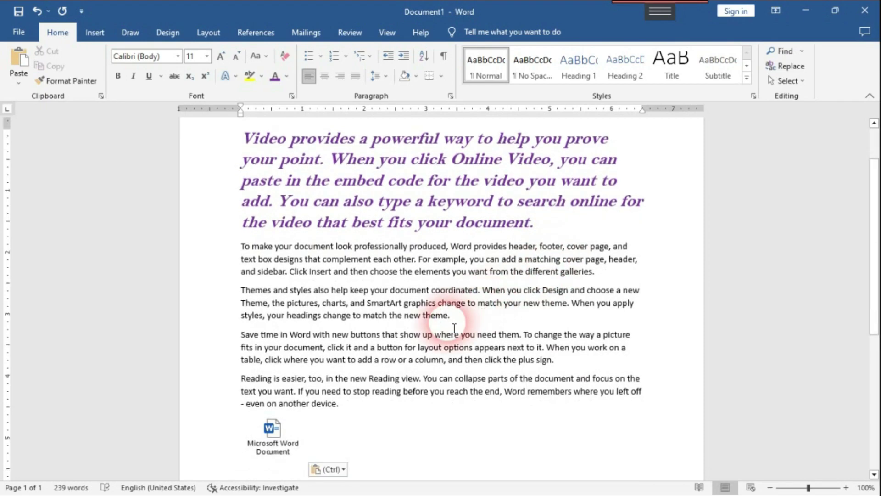
pyautogui.doubleClick(276, 440)
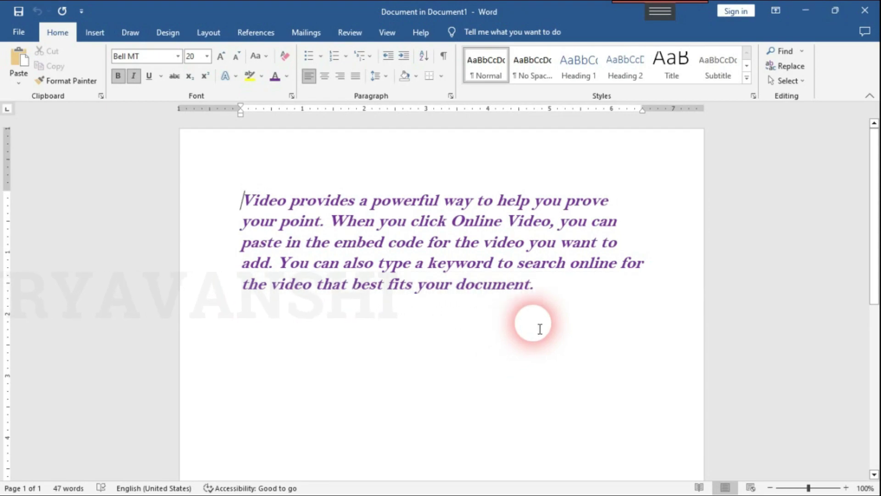
pyautogui.click(568, 300)
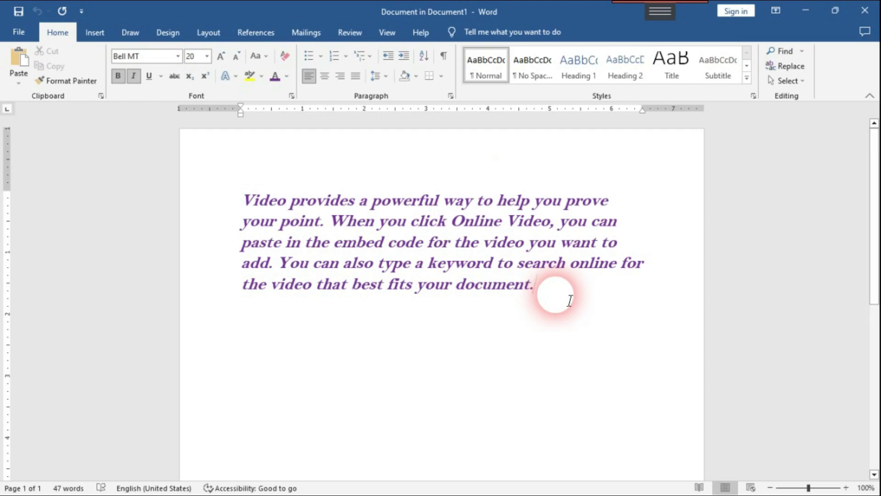
pyautogui.hotkey('ctrl', 'v')
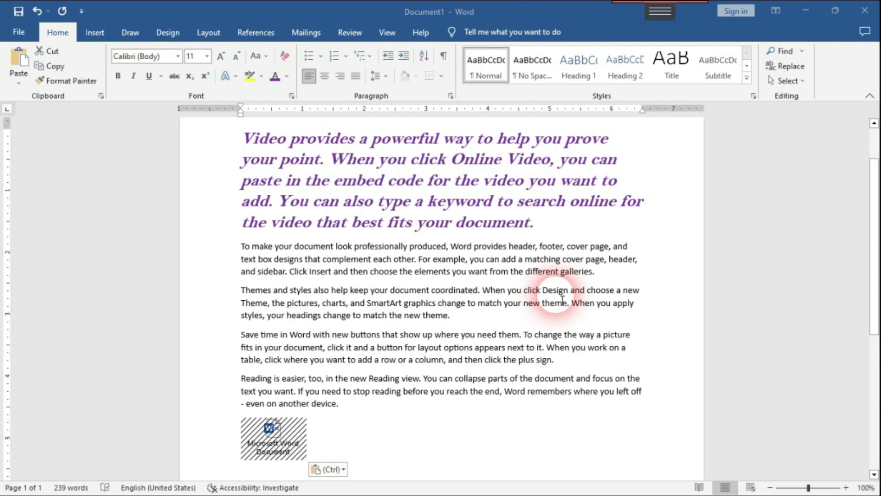
pyautogui.click(557, 296)
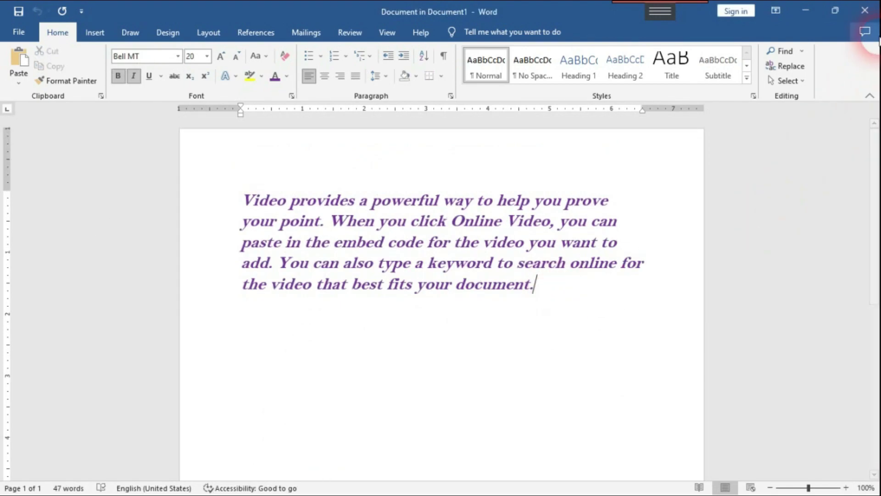
pyautogui.click(864, 10)
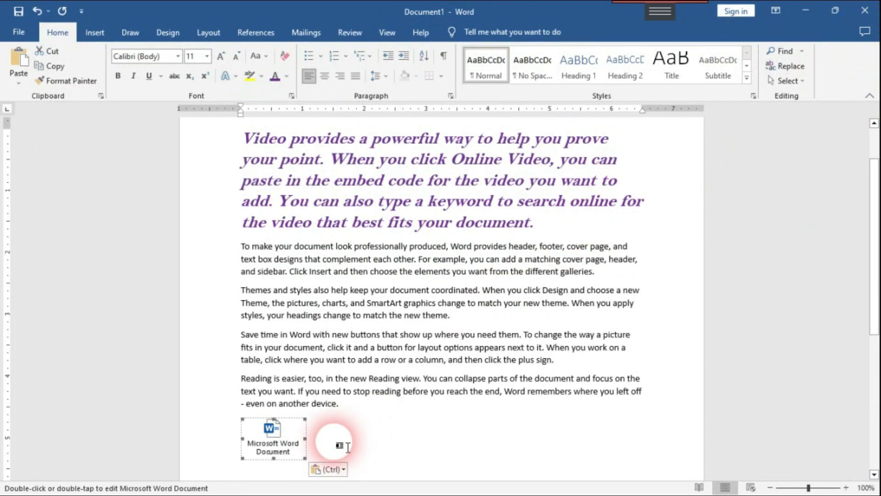
pyautogui.press('Delete')
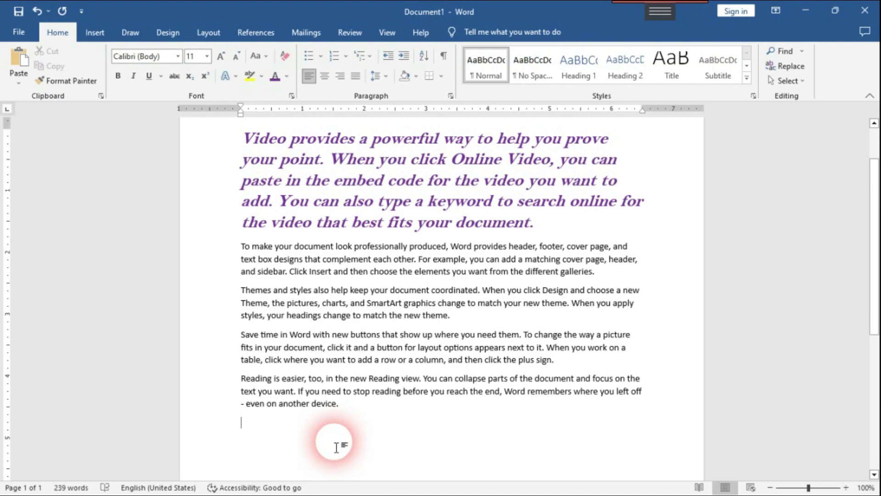
# - Use Paste Special to insert the copied paragraph below the last paragraph as Formatted Text (RTF)
pyautogui.hotkey('ctrl', 'alt', 'v')
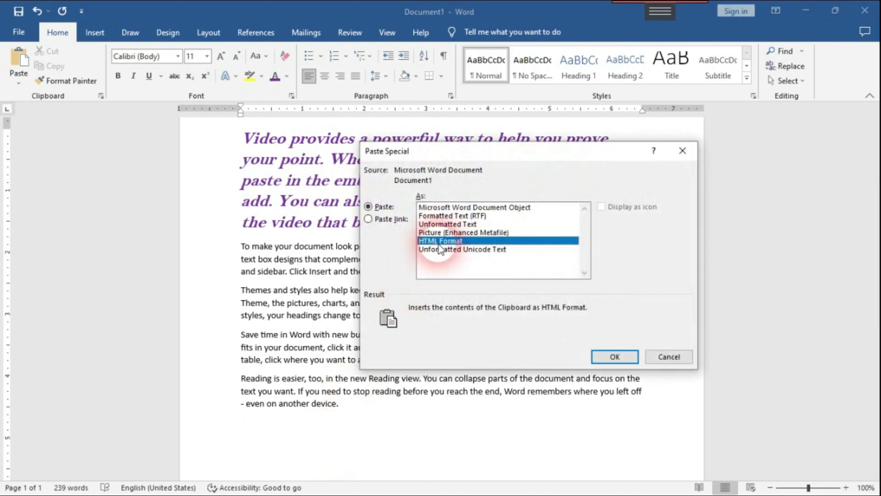
pyautogui.click(454, 216)
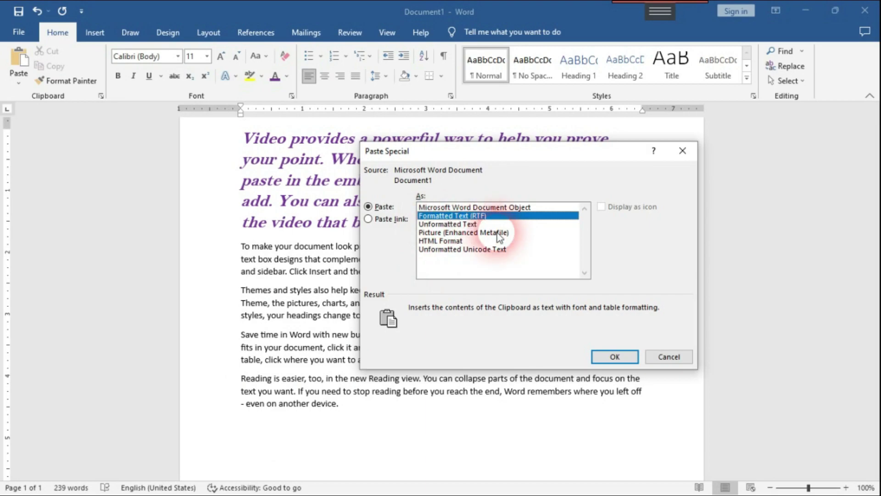
pyautogui.click(615, 357)
# - Compare the pasted RTF paragraph with the purple first paragraph, and undo the paste
pyautogui.scroll(3, 474, 339)
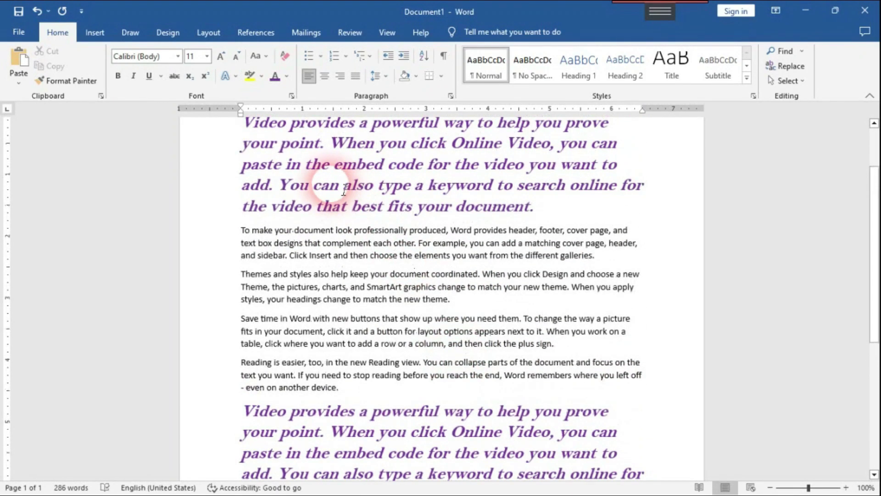
pyautogui.scroll(-3, 295, 384)
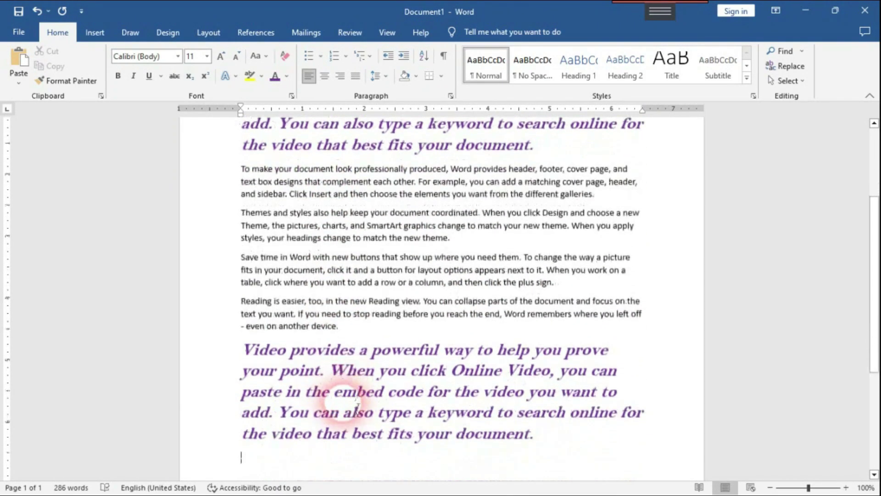
pyautogui.click(569, 440)
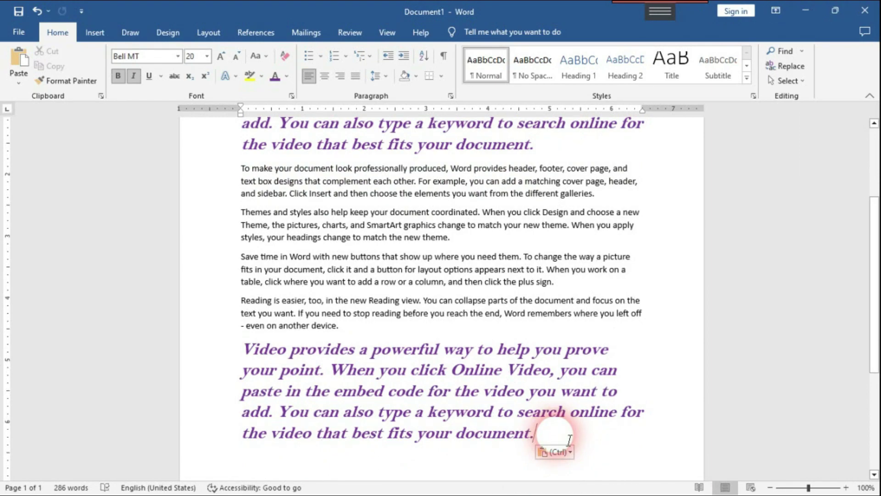
pyautogui.scroll(3, 570, 439)
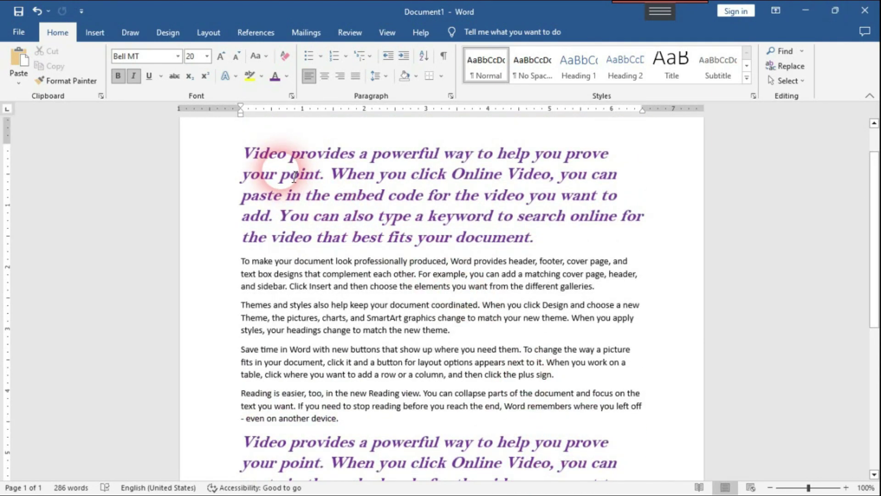
pyautogui.scroll(-3, 294, 184)
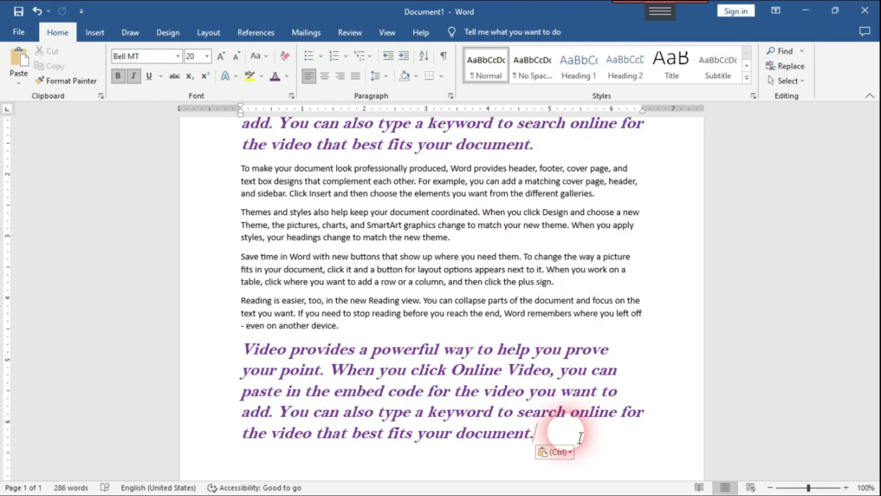
pyautogui.hotkey('ctrl', 'z')
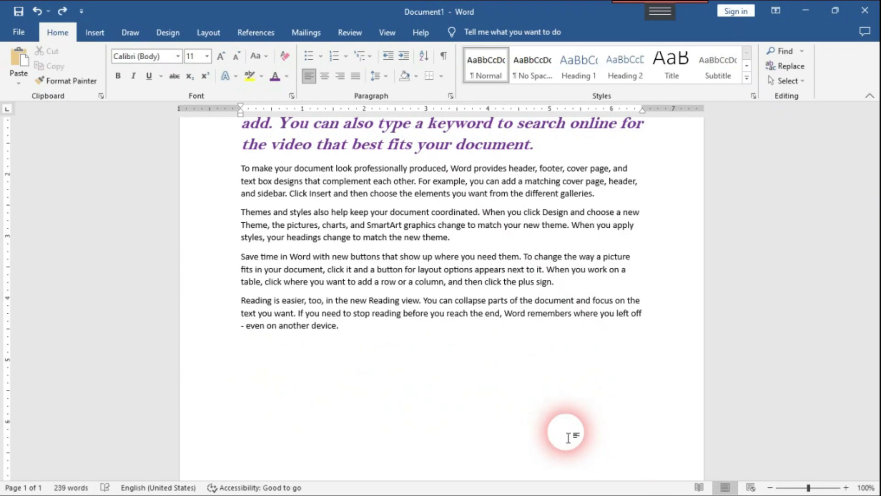
# - Use Paste Special to insert the copied paragraph below the last paragraph as Unformatted Text
pyautogui.hotkey('ctrl', 'alt', 'v')
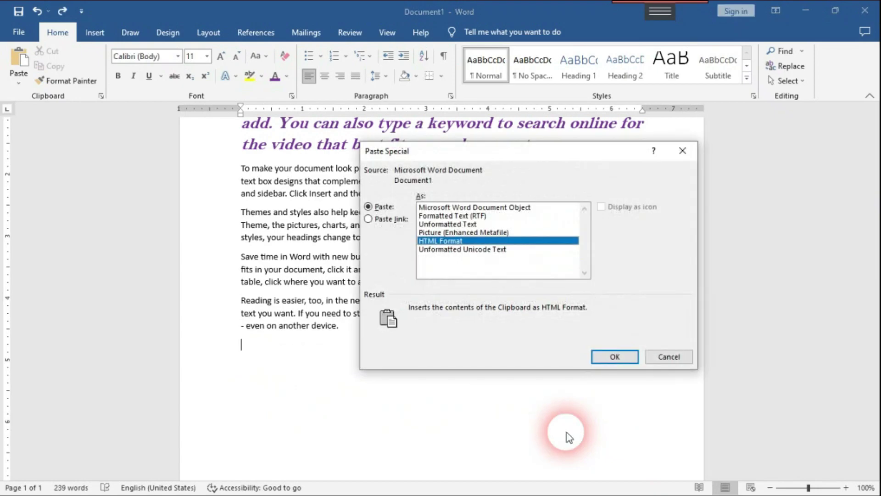
pyautogui.click(472, 225)
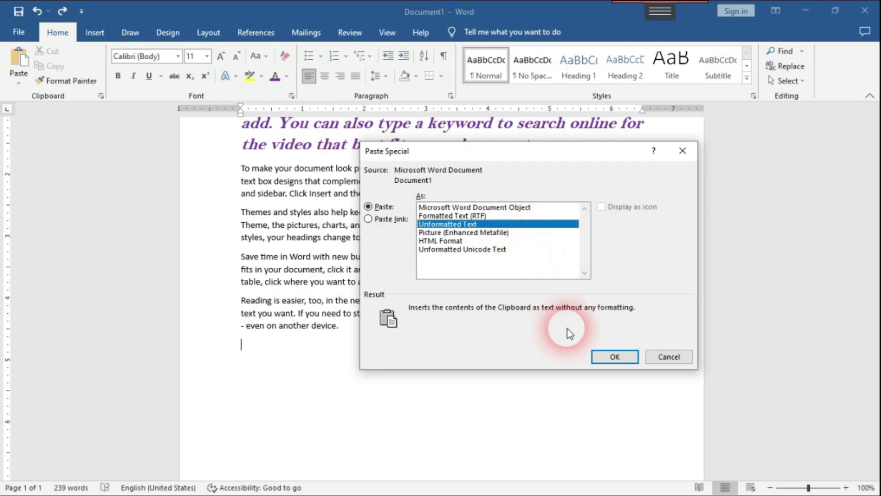
pyautogui.click(607, 361)
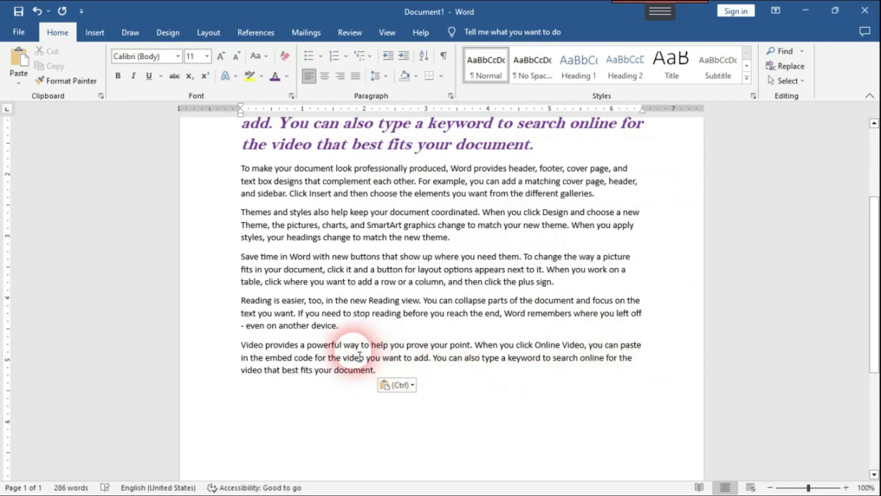
# - Compare the plain pasted paragraph with the purple original by selecting each, and undo the unformatted paste
pyautogui.scroll(2, 317, 223)
pyautogui.scroll(2, 317, 224)
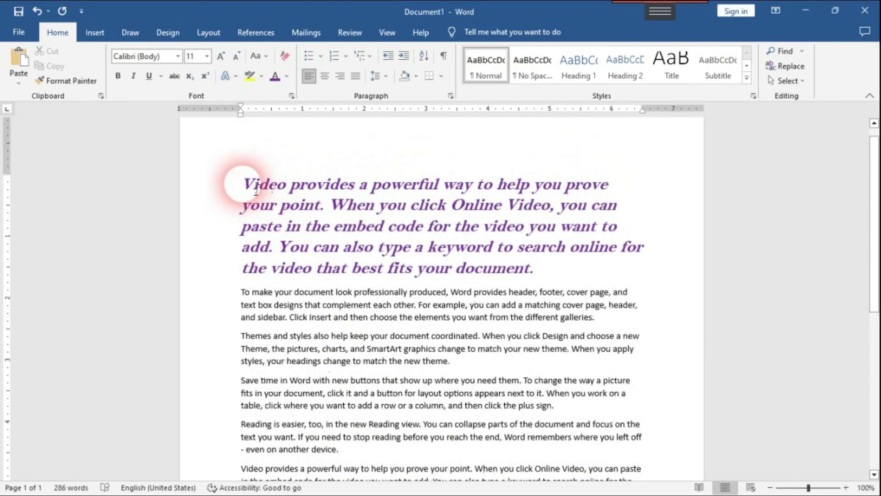
pyautogui.moveTo(242, 183); pyautogui.dragTo(475, 262)
pyautogui.scroll(-3, 224, 369)
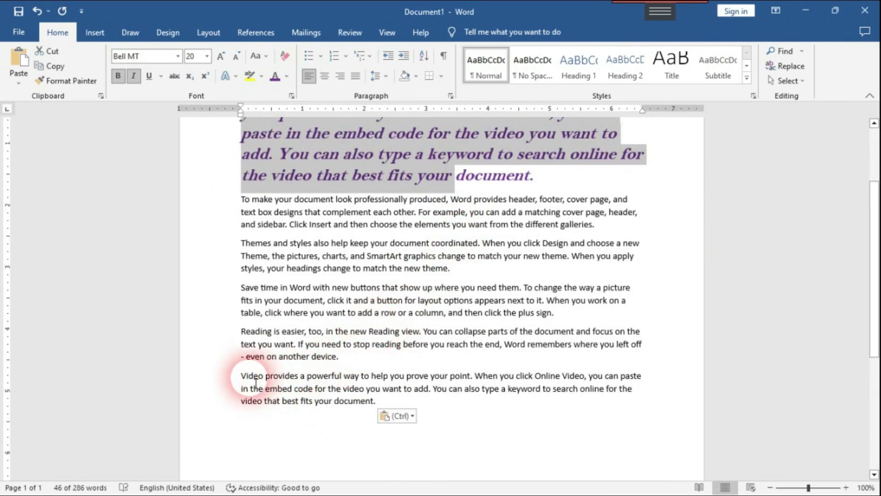
pyautogui.moveTo(240, 376); pyautogui.dragTo(394, 409)
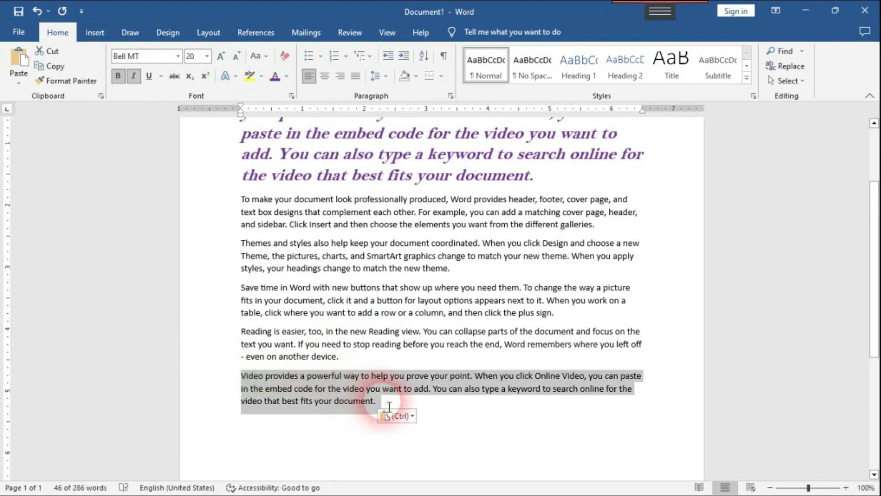
pyautogui.click(456, 418)
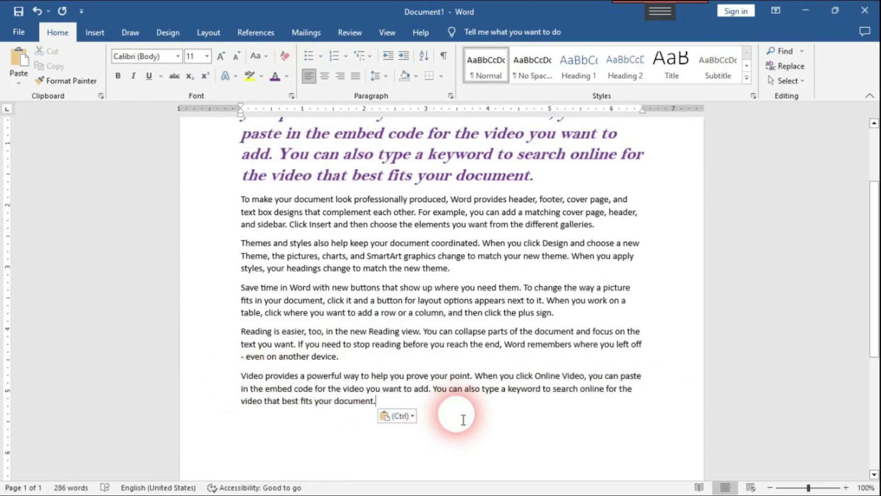
pyautogui.hotkey('ctrl', 'z')
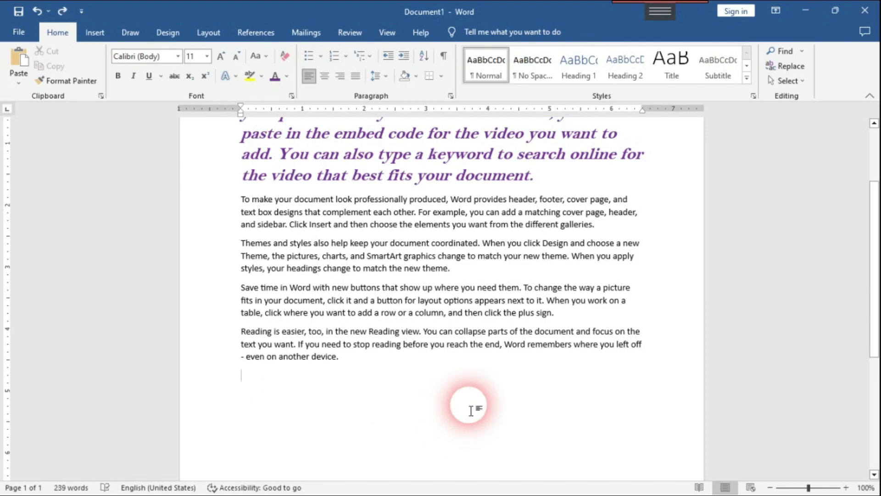
# - Use Paste Special to insert the copied paragraph below the last paragraph as a Picture (Enhanced Metafile)
pyautogui.hotkey('ctrl', 'alt', 'v')
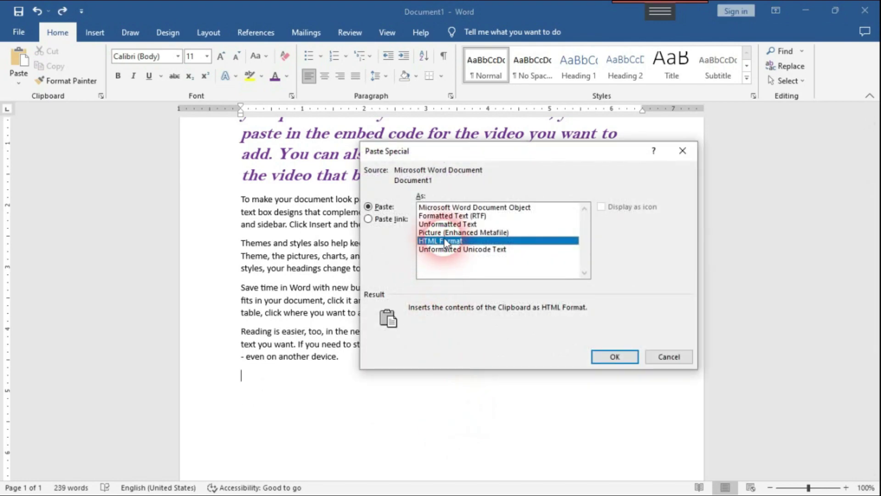
pyautogui.click(455, 232)
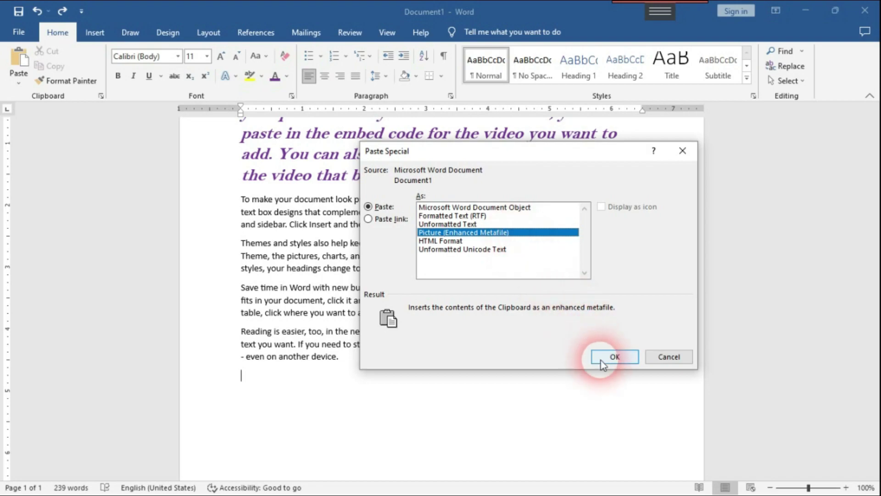
pyautogui.click(615, 357)
# - Preview picture styles such as Compound Frame, Black on the pasted picture without applying one, and delete the picture
pyautogui.click(404, 391)
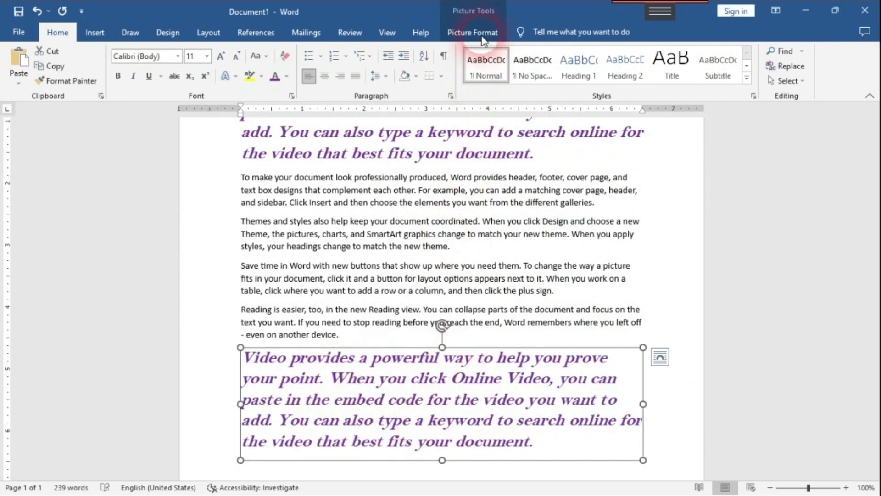
pyautogui.click(490, 33)
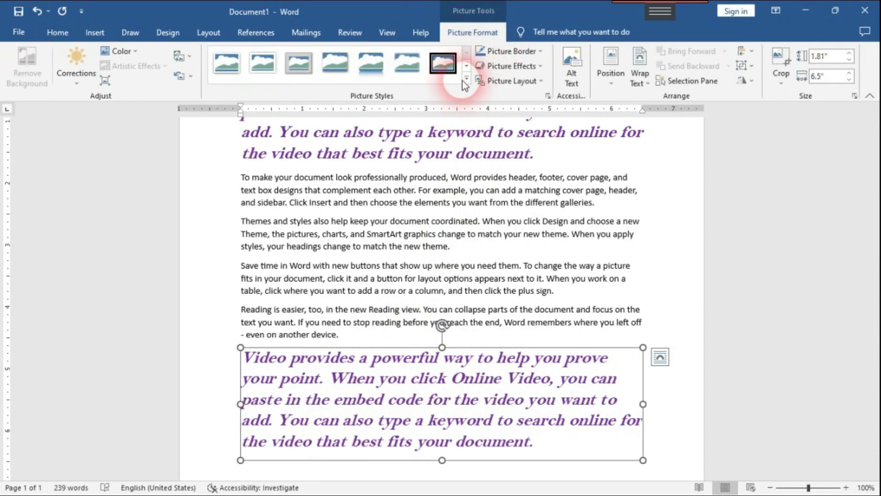
pyautogui.click(459, 82)
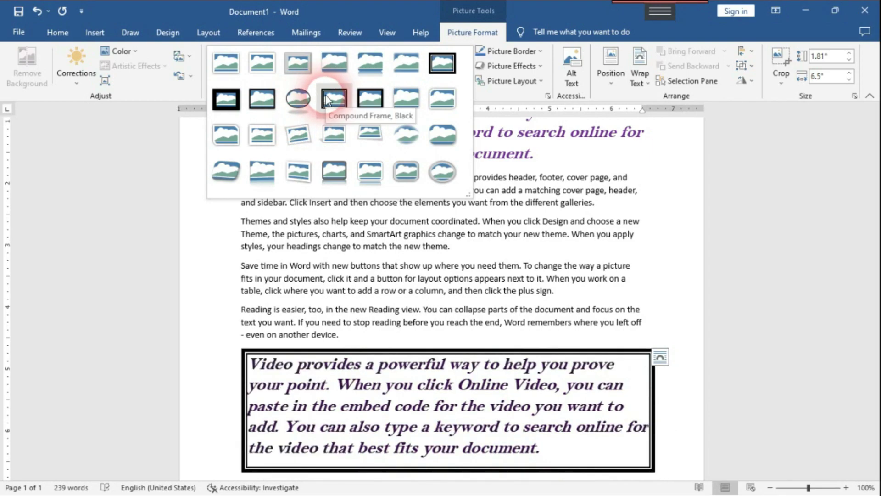
pyautogui.click(472, 294)
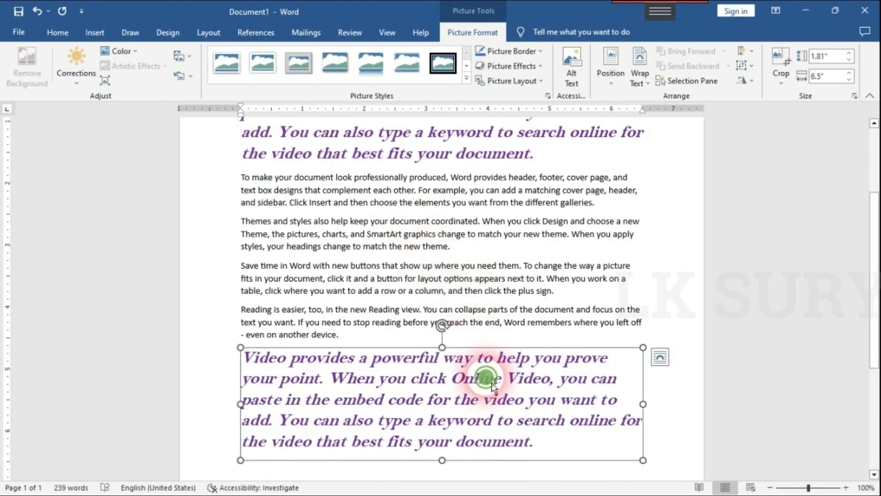
pyautogui.press('Delete')
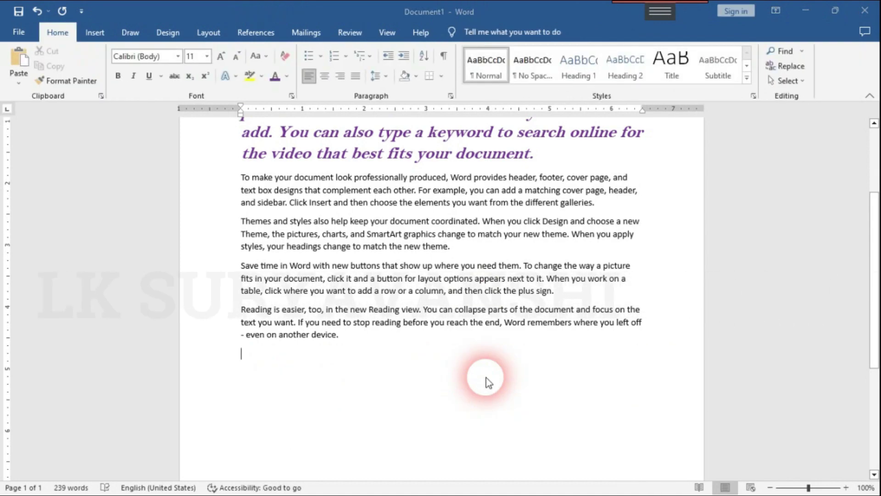
# - Use Paste Special to insert the copied paragraph as HTML Format below the last paragraph, and remove the pasted text
pyautogui.hotkey('ctrl', 'alt', 'v')
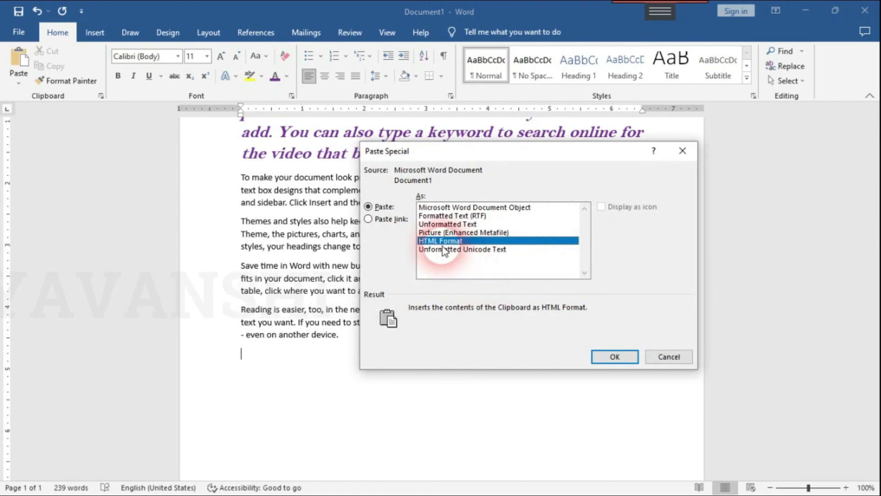
pyautogui.click(608, 357)
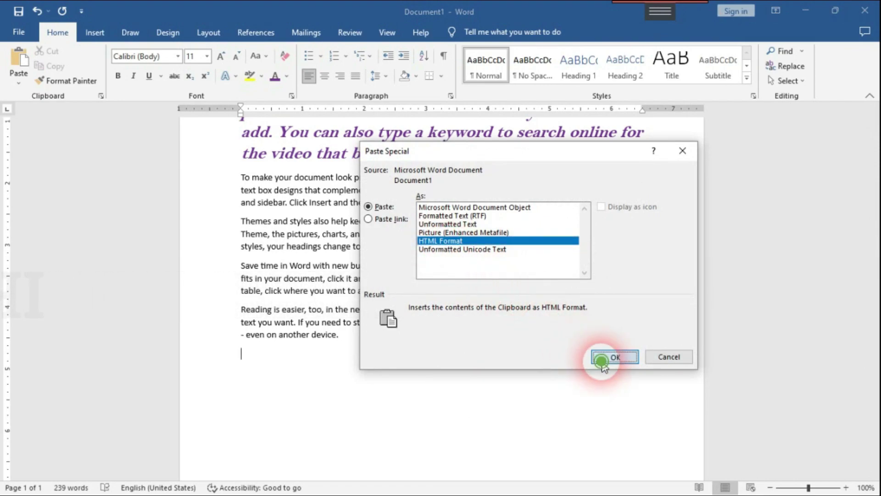
pyautogui.click(423, 400)
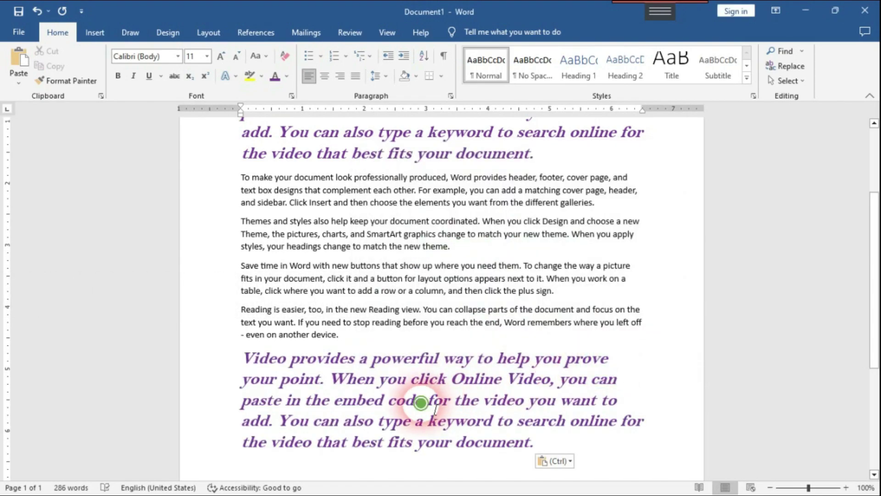
pyautogui.moveTo(552, 439); pyautogui.dragTo(208, 373)
pyautogui.hotkey('ctrl', 'c')
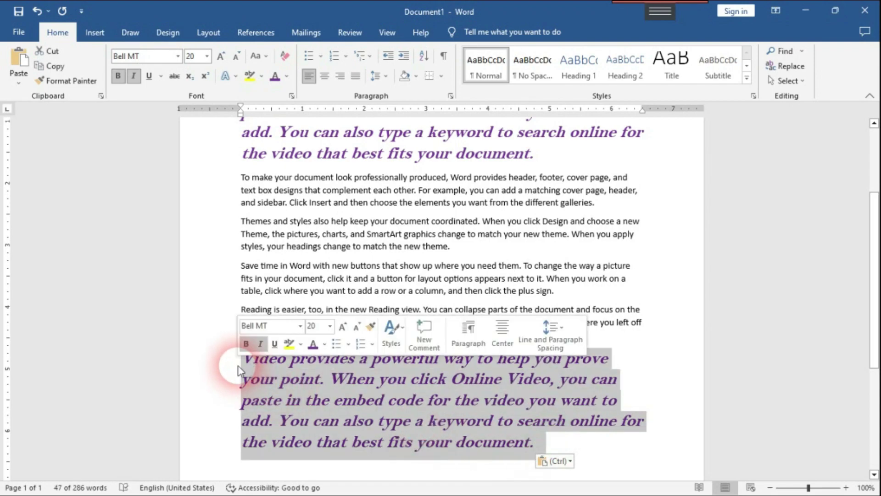
pyautogui.press('Delete')
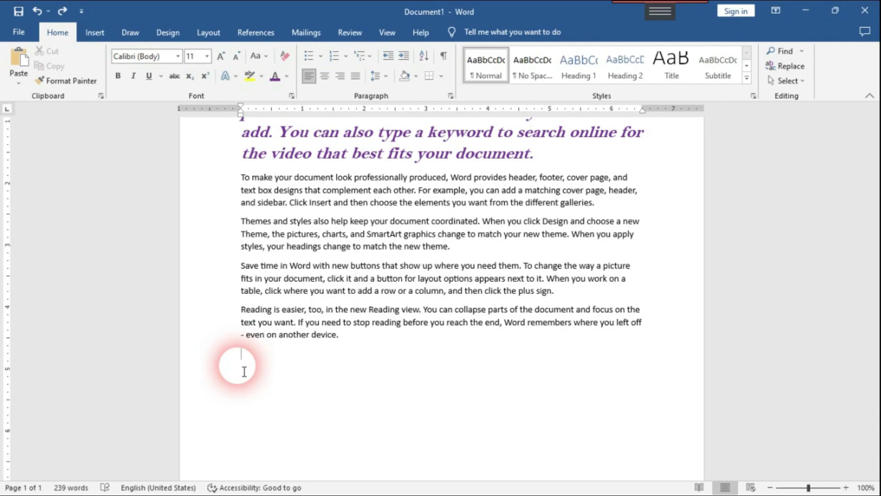
# - Use Paste Special to insert the copied paragraph as Unformatted Unicode Text below the last paragraph, and undo the paste
pyautogui.hotkey('ctrl', 'alt', 'v')
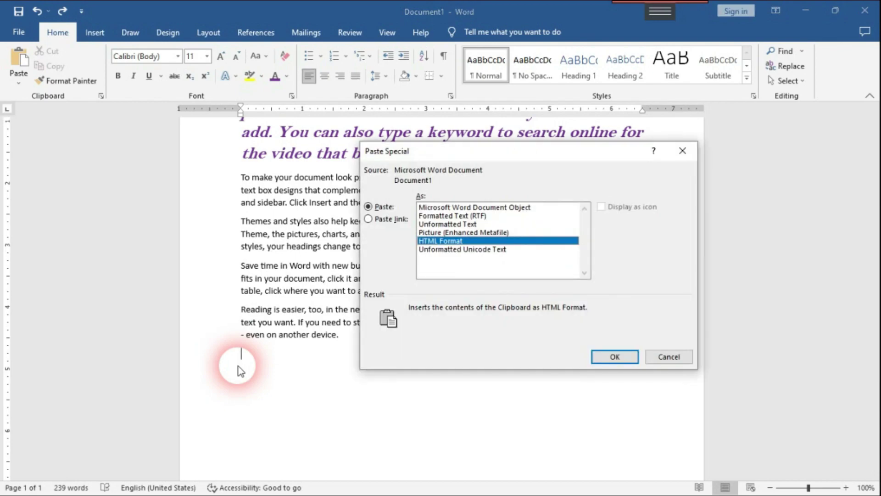
pyautogui.click(437, 249)
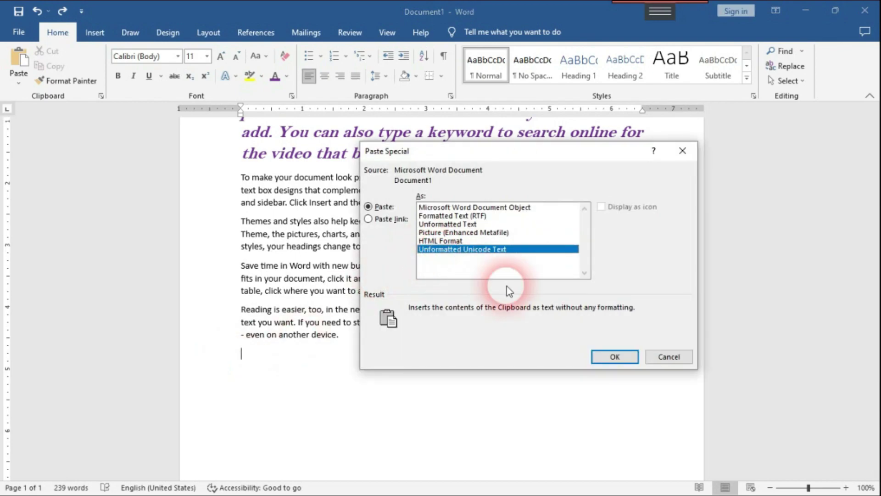
pyautogui.click(615, 356)
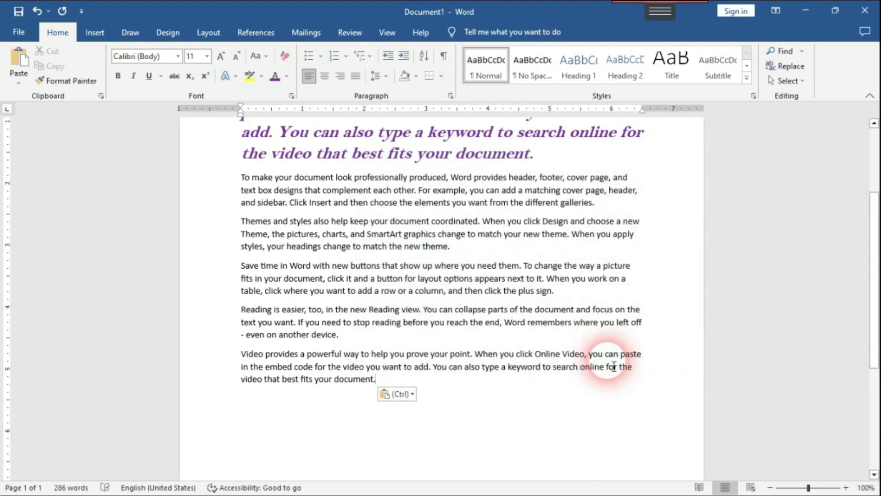
pyautogui.hotkey('ctrl', 'z')
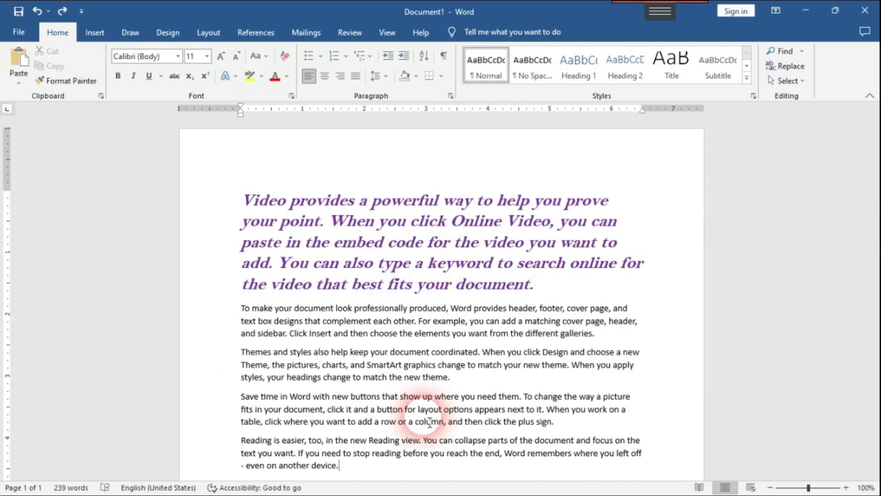